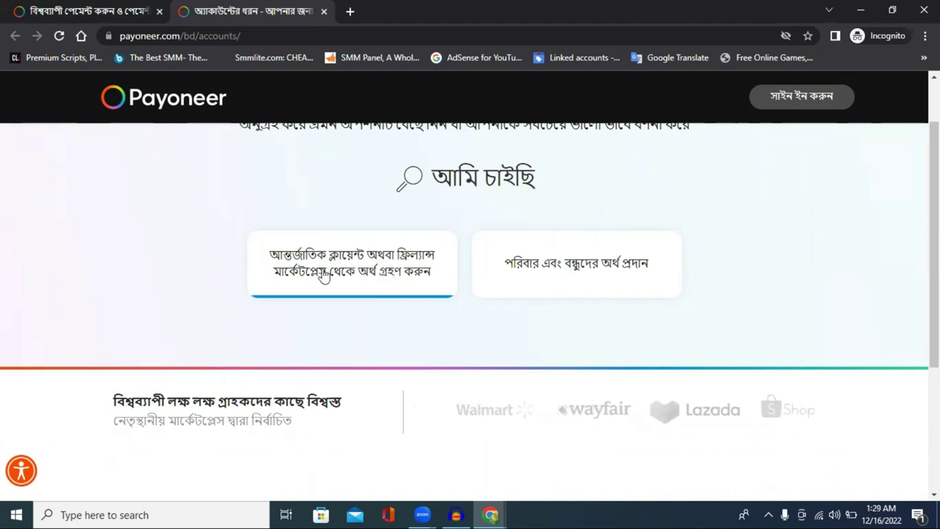
Step: Pick international clients with 1,000–4,999 USD volume and review the Freelancer account recommendation
click(324, 274)
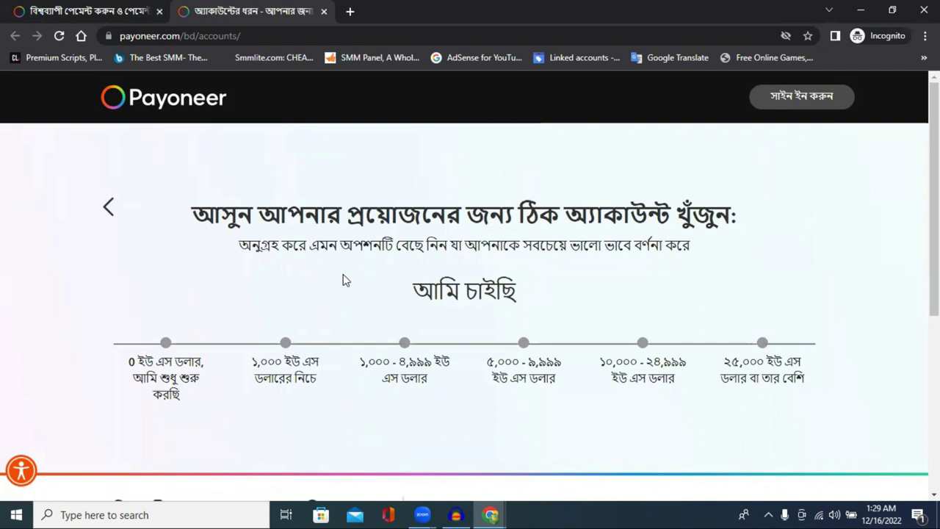
click(406, 343)
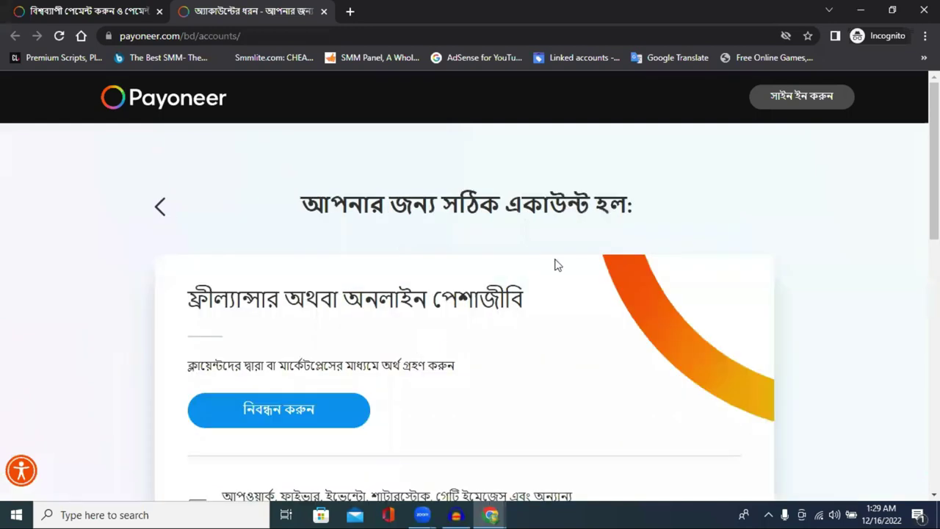
scroll(547, 254, down, 3)
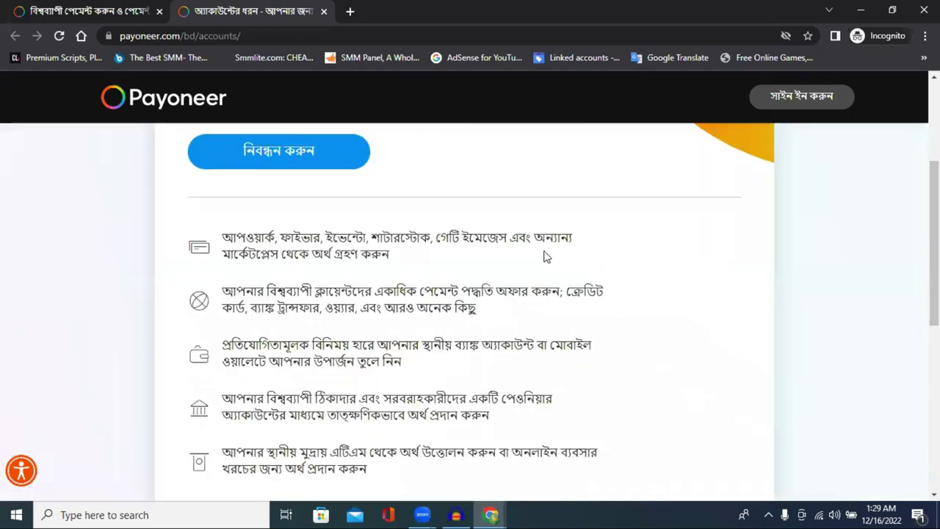
scroll(588, 252, down, 2)
scroll(646, 262, up, 5)
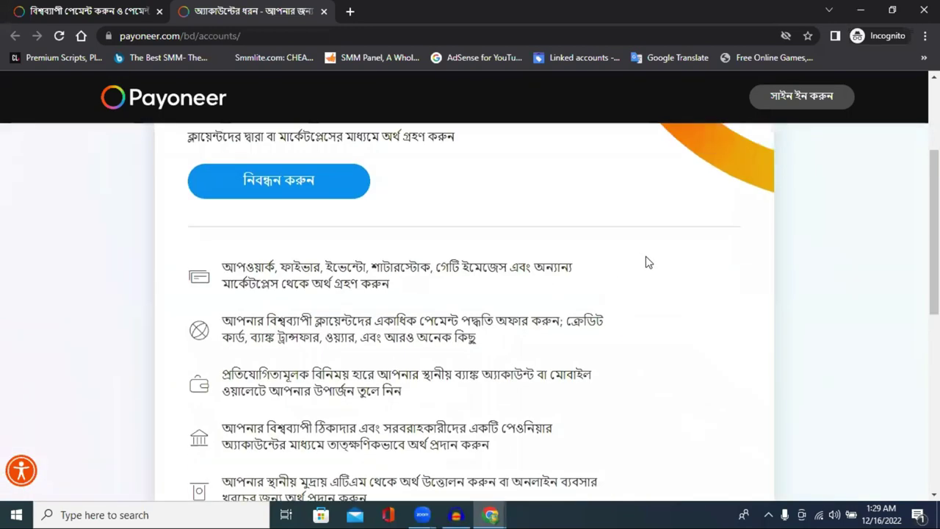
scroll(279, 311, down, 2)
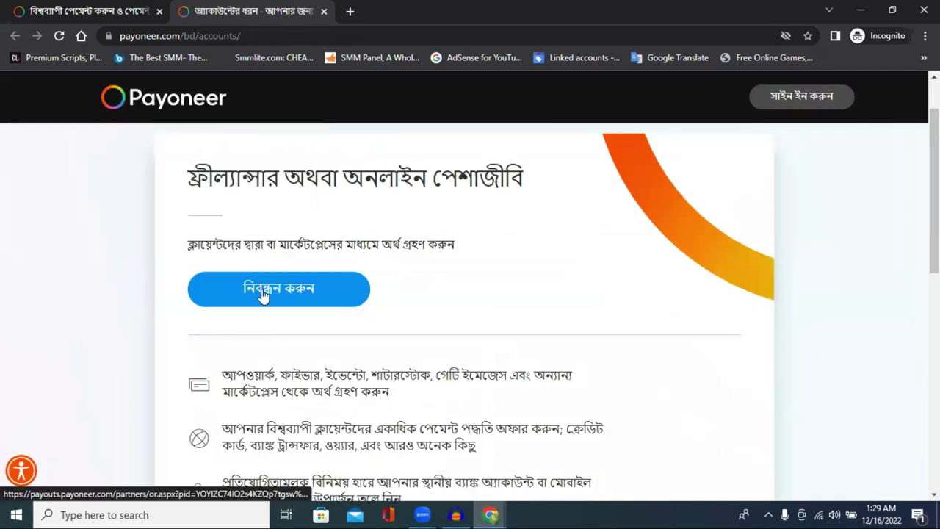
Step: Start the freelancer sign-up as an Individual and enter the applicant's first name
click(261, 289)
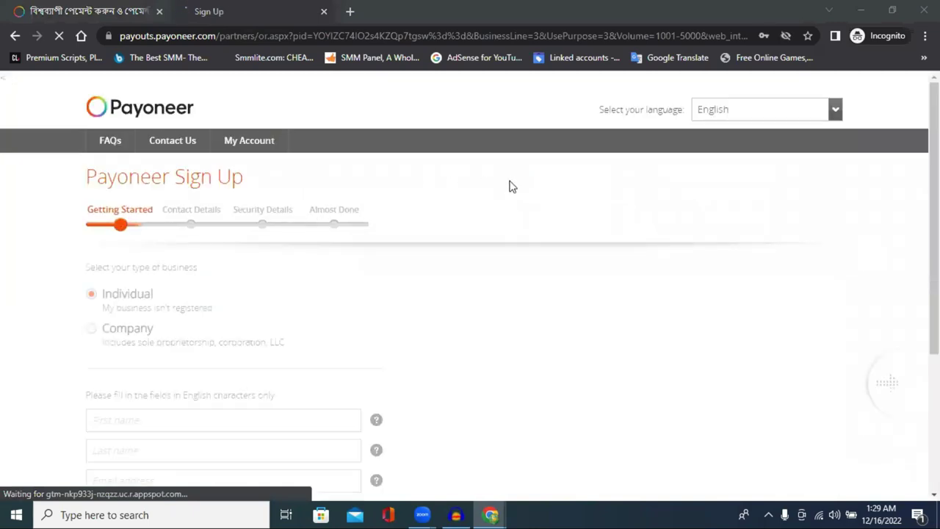
scroll(476, 193, down, 2)
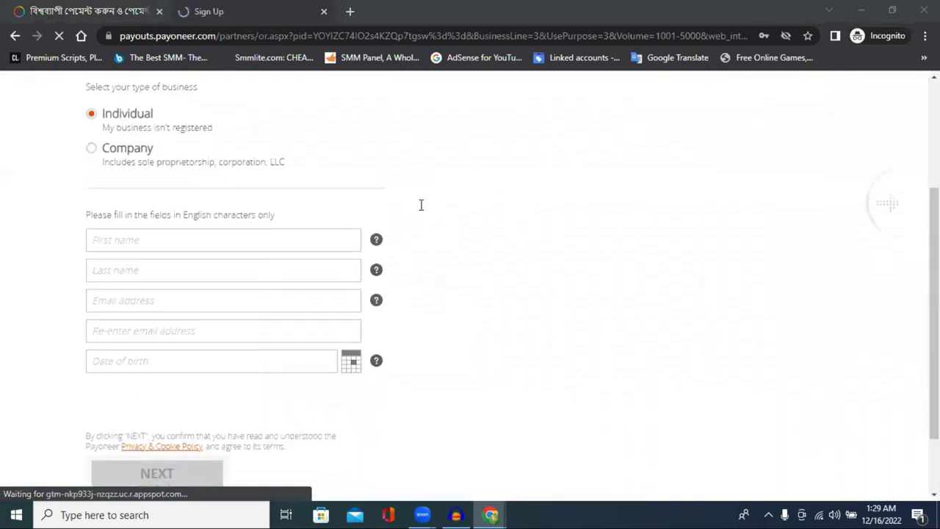
click(182, 240)
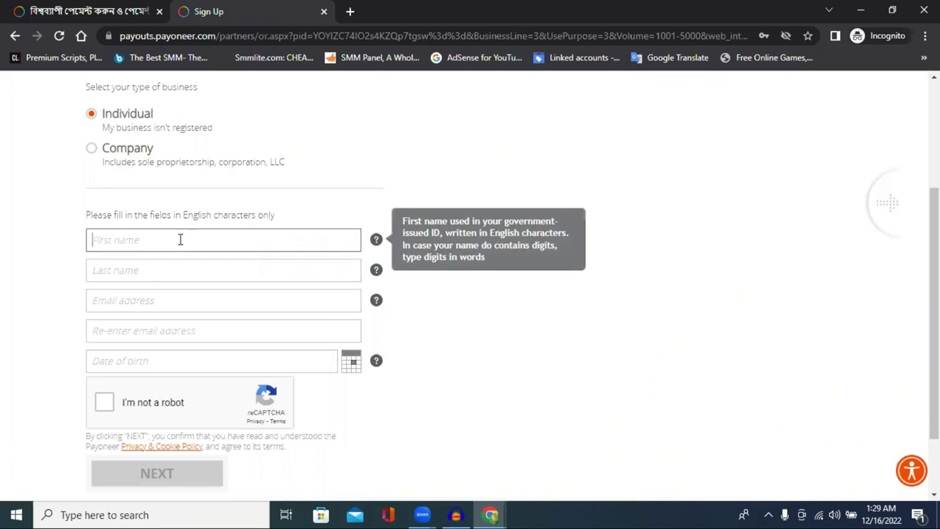
text(S)
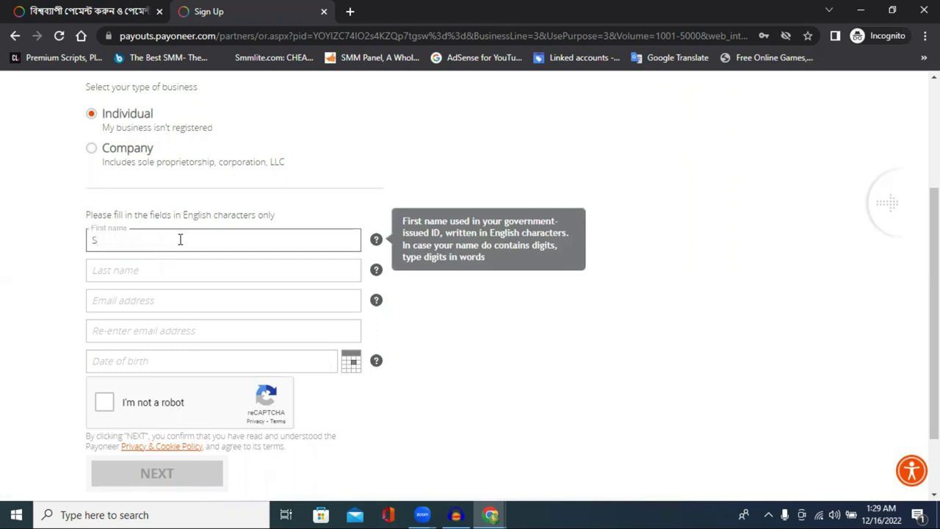
key(BackSpace)
Step: Enter the applicant's last name, removing an extra letter, and move to the email field
click(117, 273)
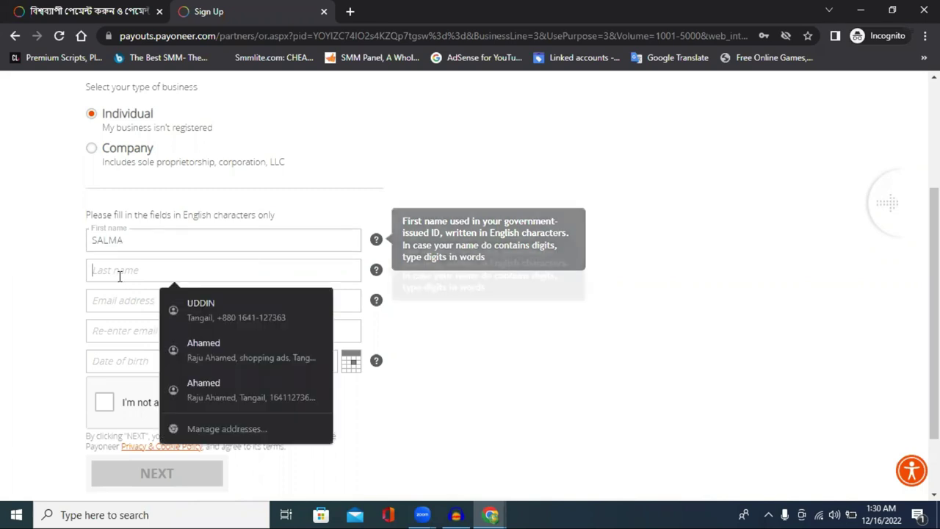
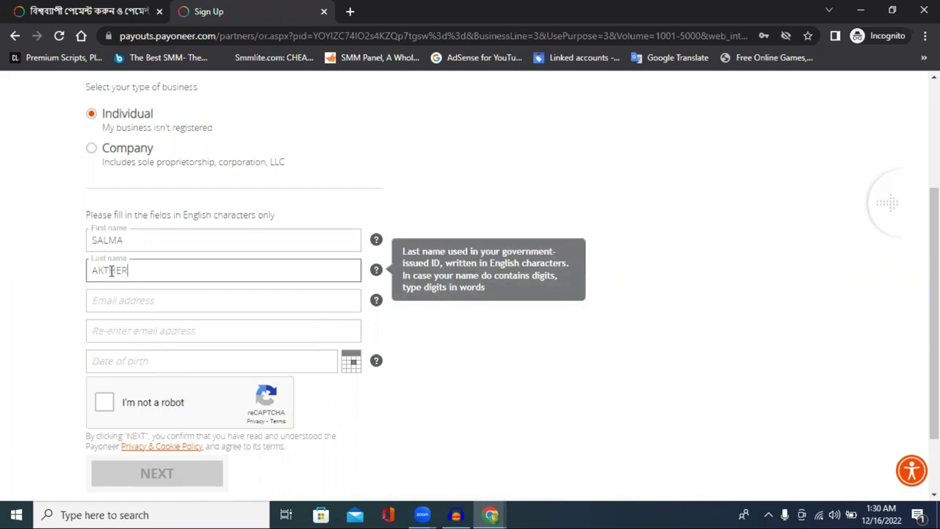
drag(115, 271, 110, 270)
key(BackSpace)
click(125, 301)
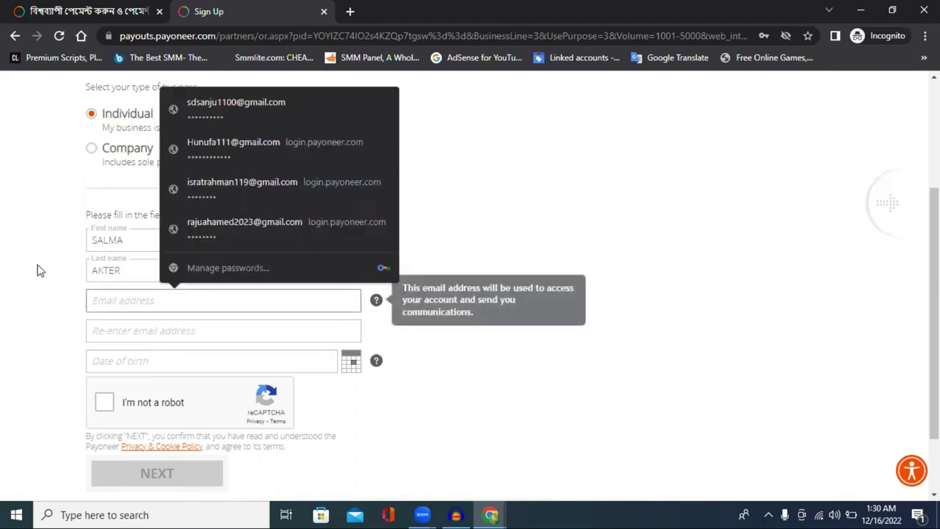
Step: Close the saved-email autofill list, leaving the email field empty and flagged as required
click(77, 222)
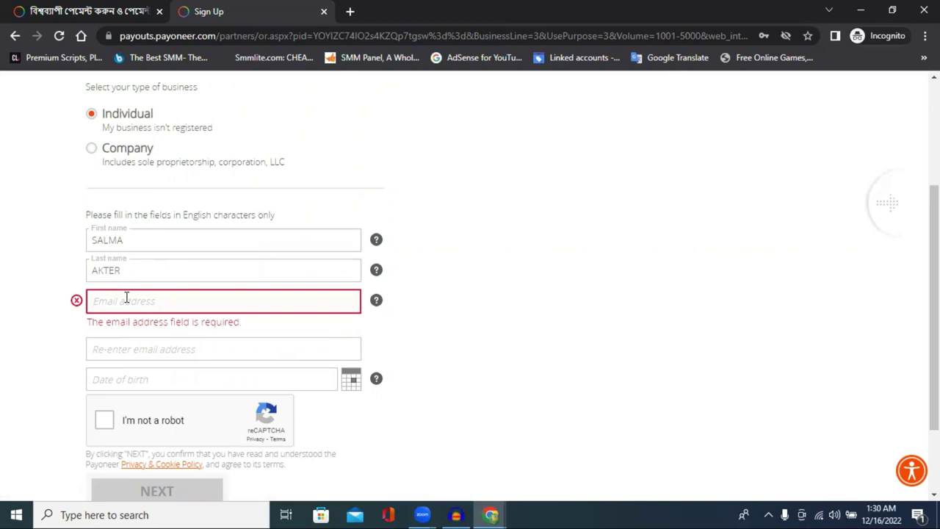
scroll(115, 264, up, 2)
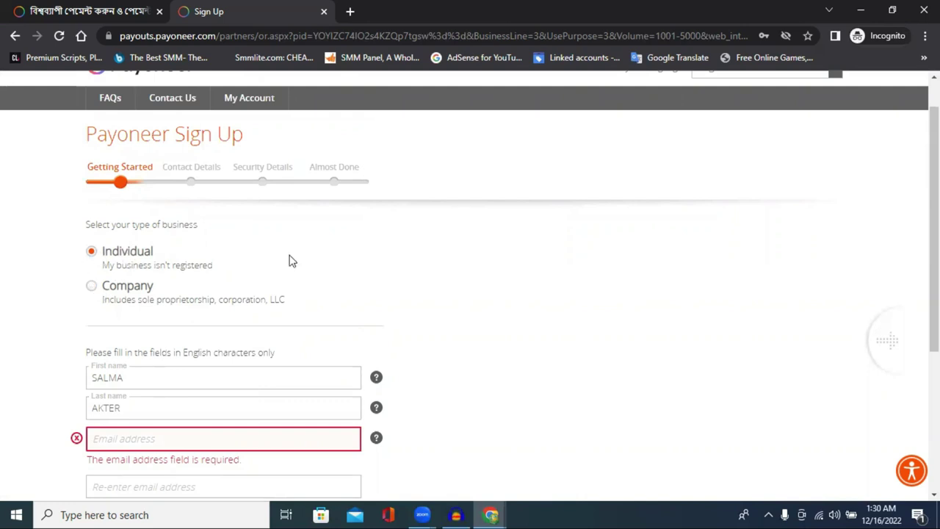
scroll(81, 237, down, 3)
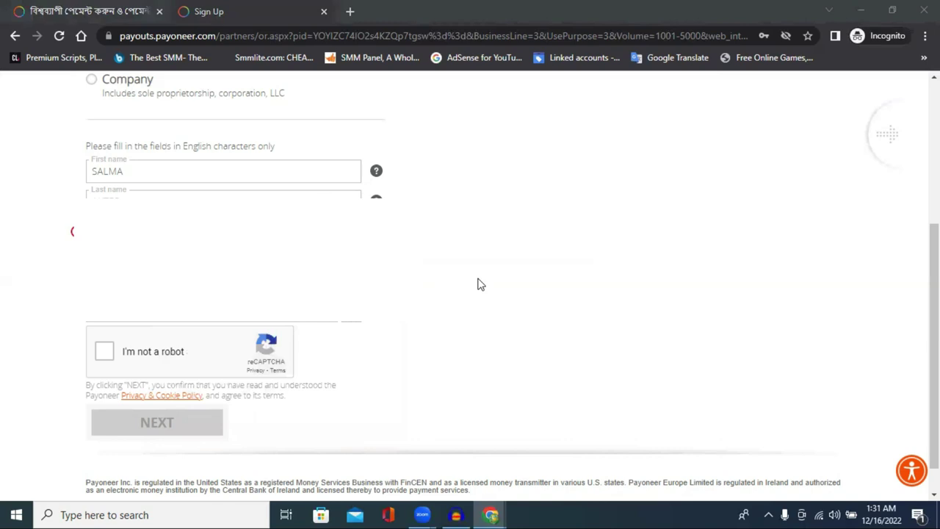
Step: Open the date of birth calendar and scroll its year list back toward 1990
click(478, 284)
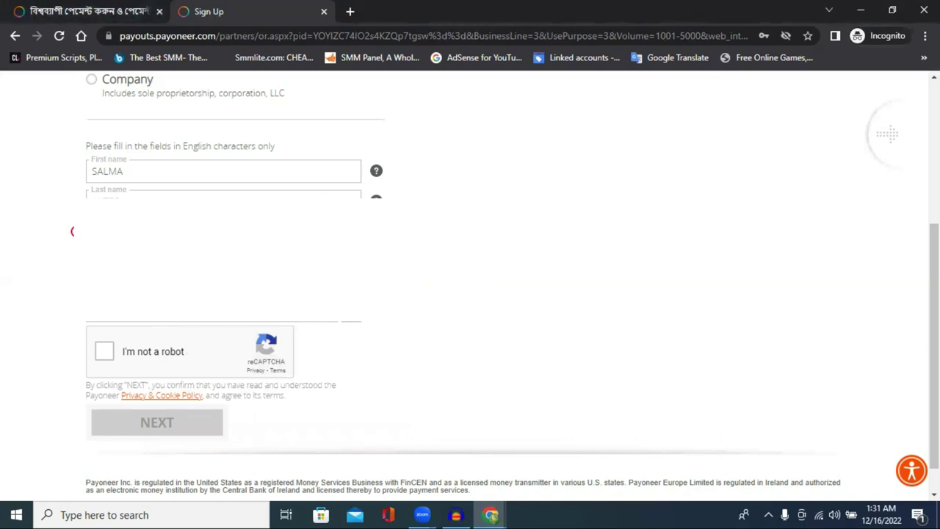
click(348, 323)
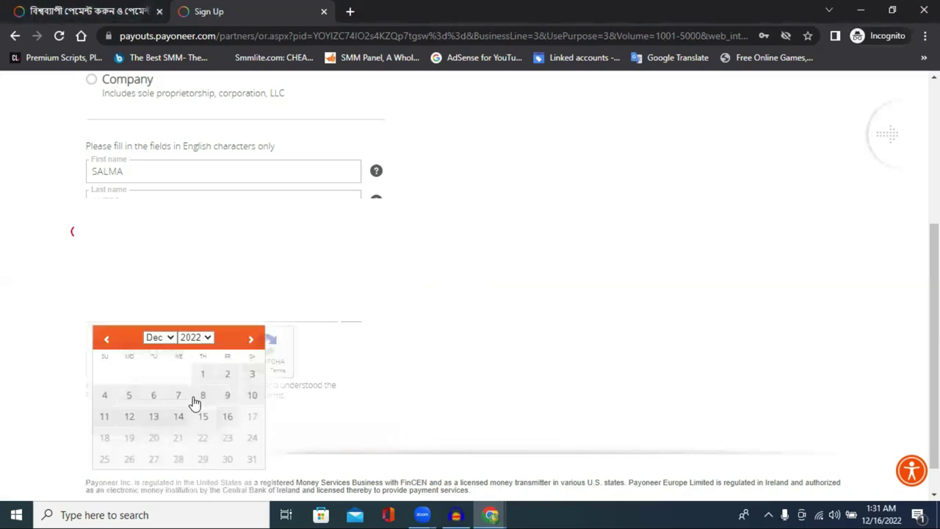
click(193, 340)
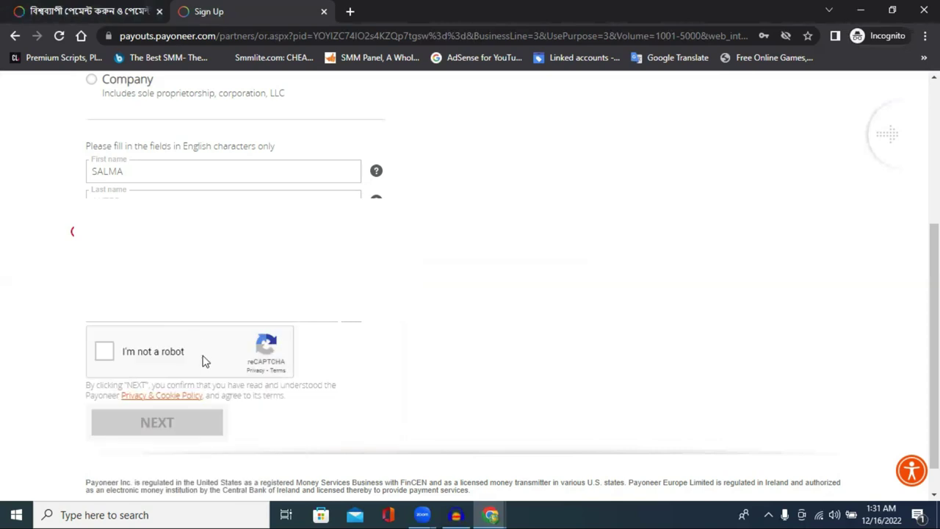
click(212, 369)
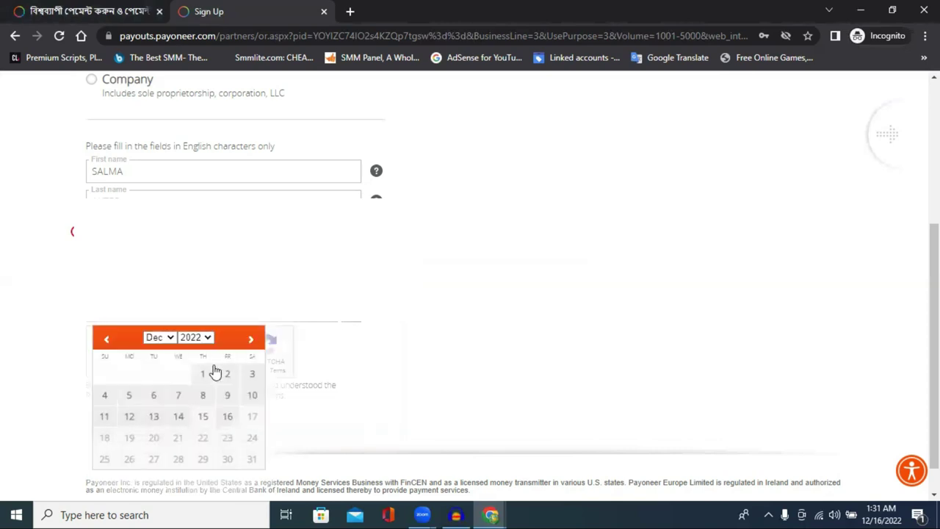
click(165, 342)
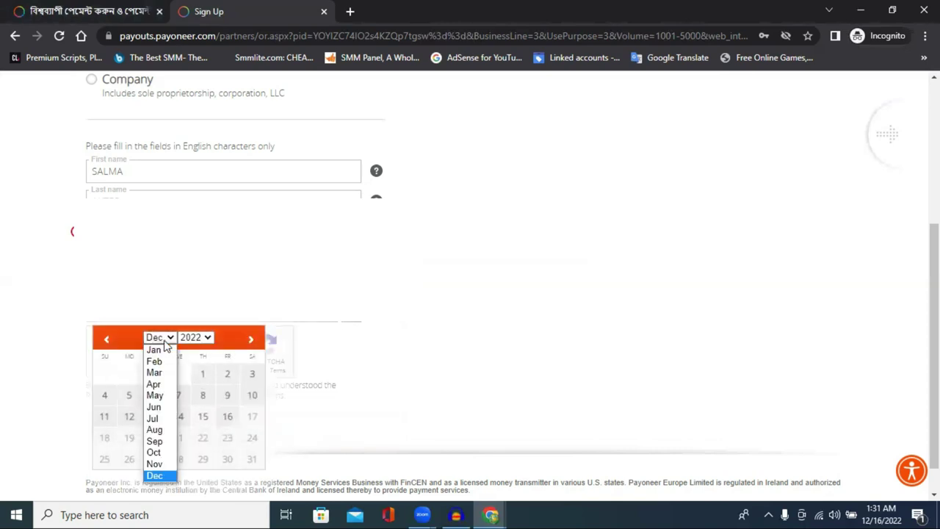
click(200, 345)
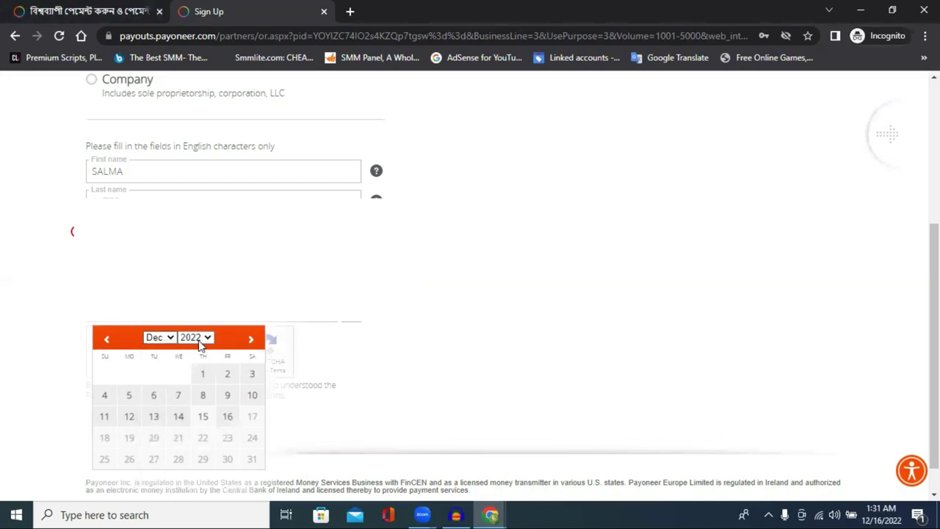
click(199, 345)
scroll(194, 258, up, 15)
scroll(195, 221, down, 15)
scroll(195, 217, up, 4)
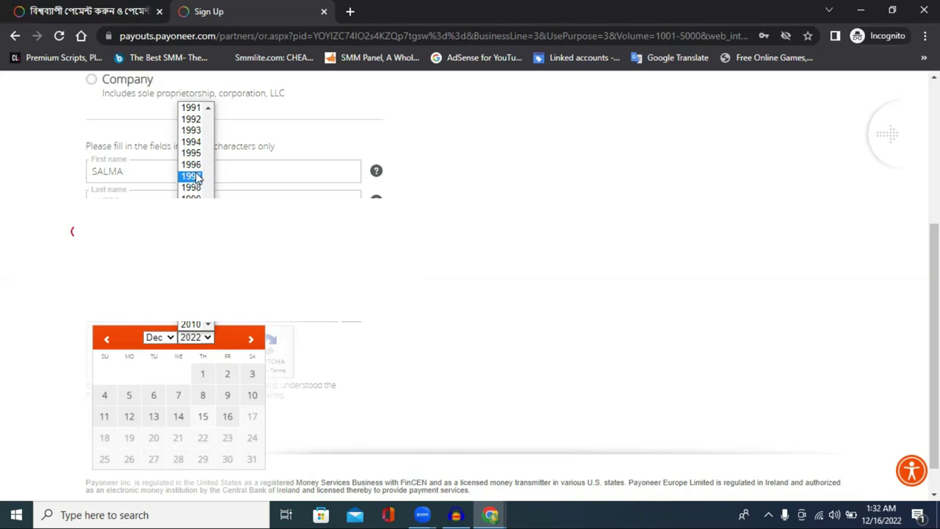
scroll(191, 120, up, 3)
scroll(191, 120, up, 1)
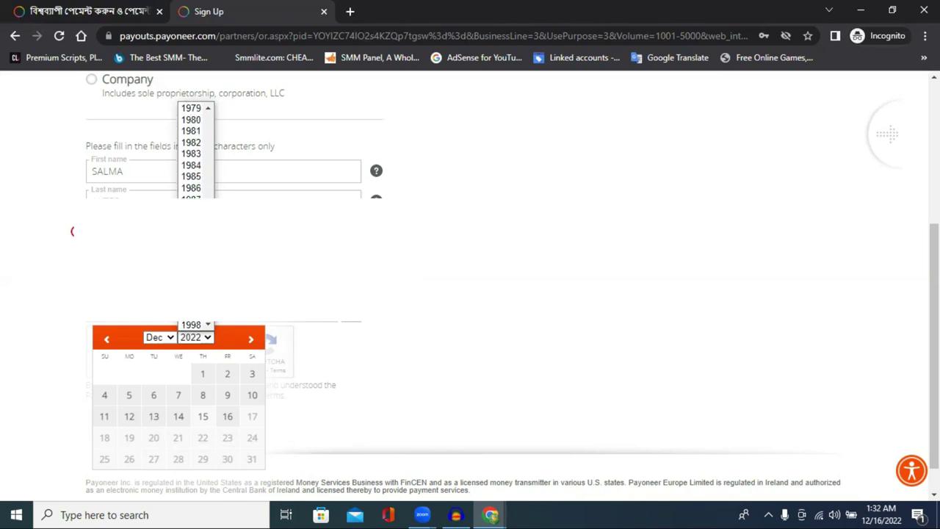
Step: Set the date of birth to a day in April 1990
click(191, 234)
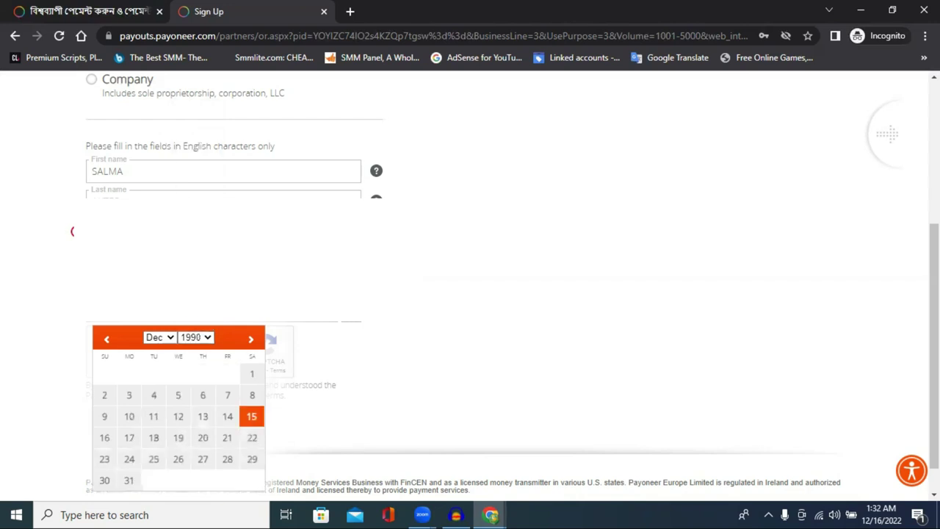
click(158, 337)
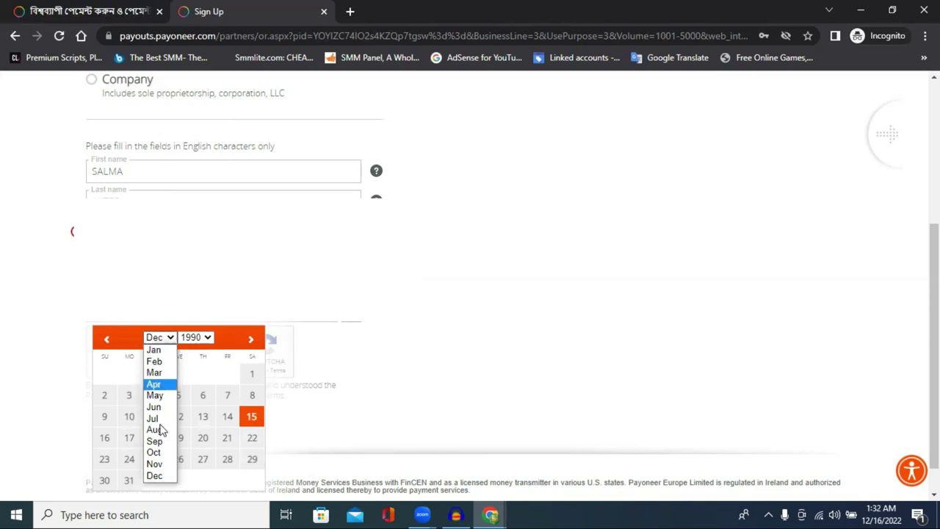
click(154, 384)
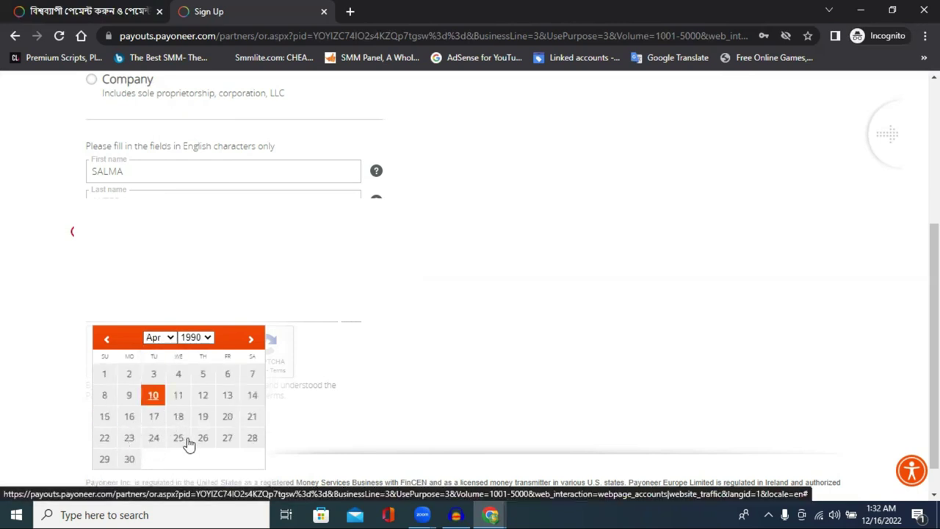
click(156, 439)
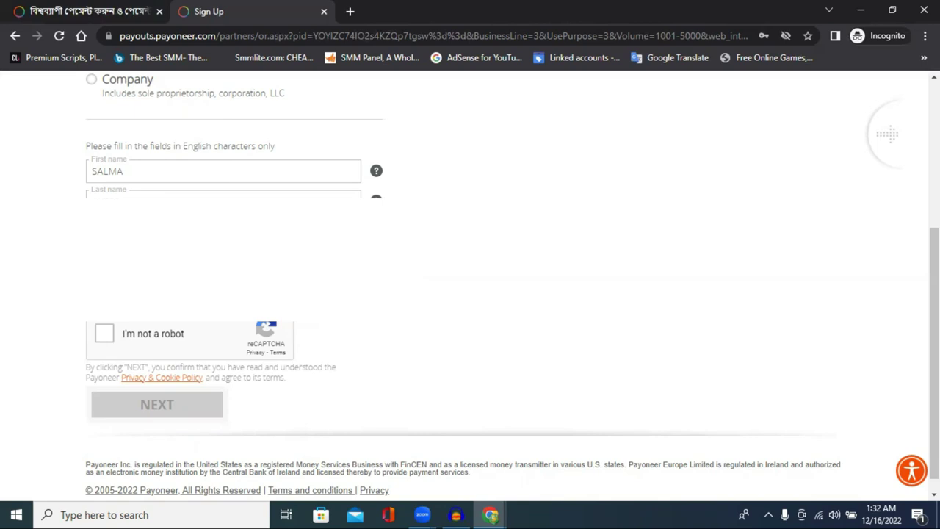
Step: Edit the first name into two words separated by a space so the English-characters error clears
click(104, 333)
click(92, 170)
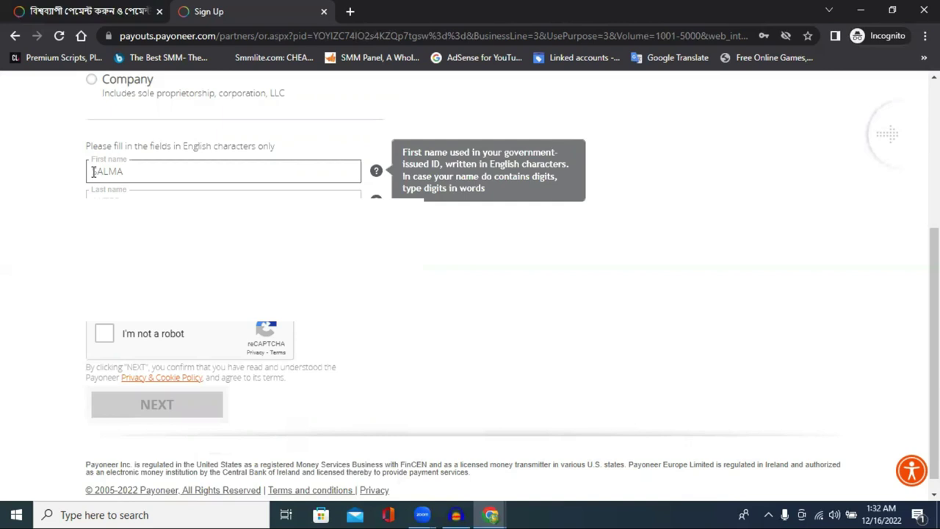
text(MOS)
click(112, 171)
text(T)
click(119, 171)
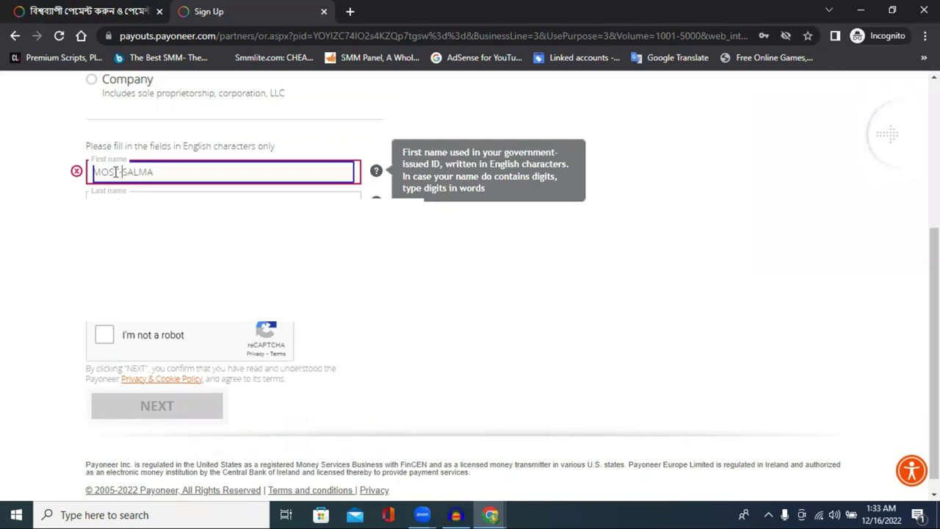
key(BackSpace)
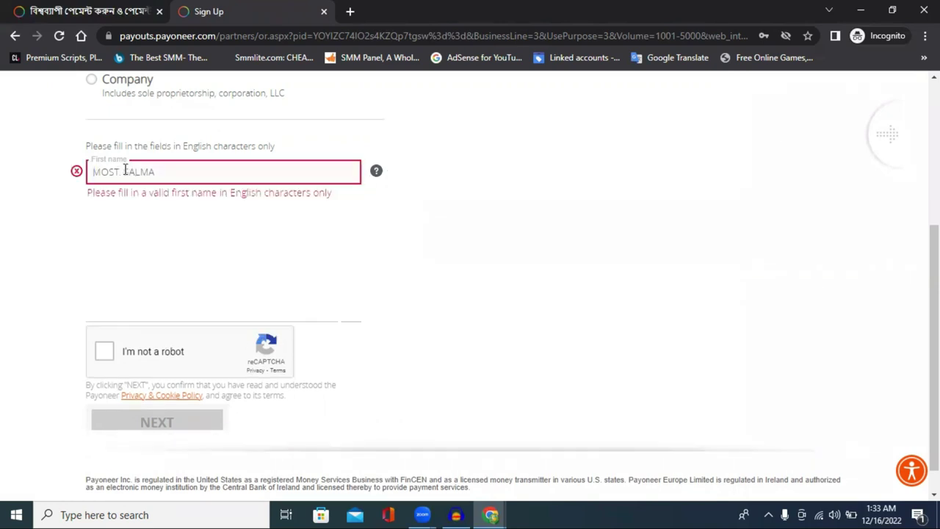
click(125, 170)
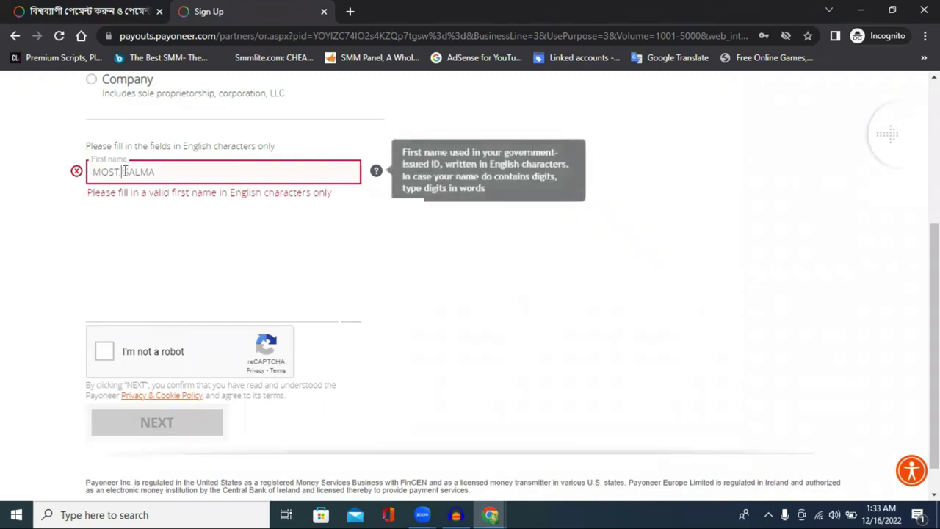
click(523, 302)
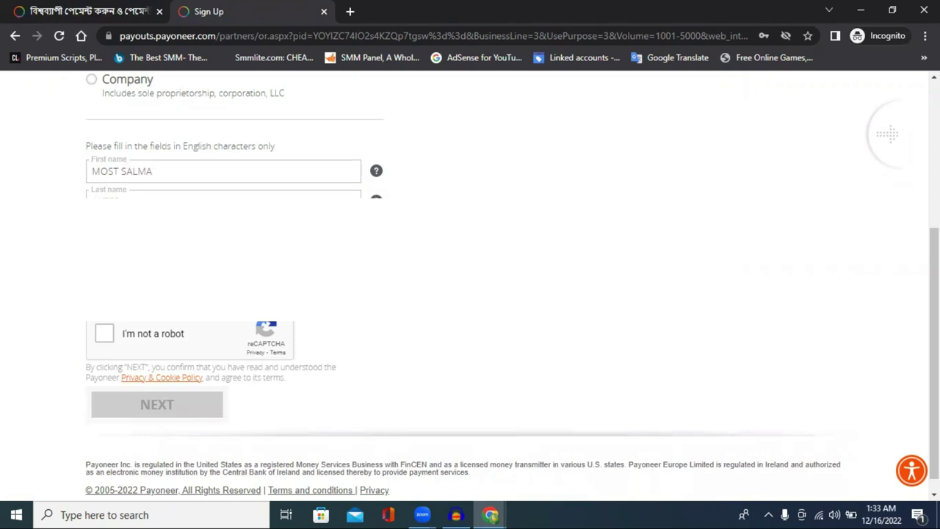
Step: Complete the reCAPTCHA by selecting the traffic-light images, verify, and continue to Contact Details
click(105, 335)
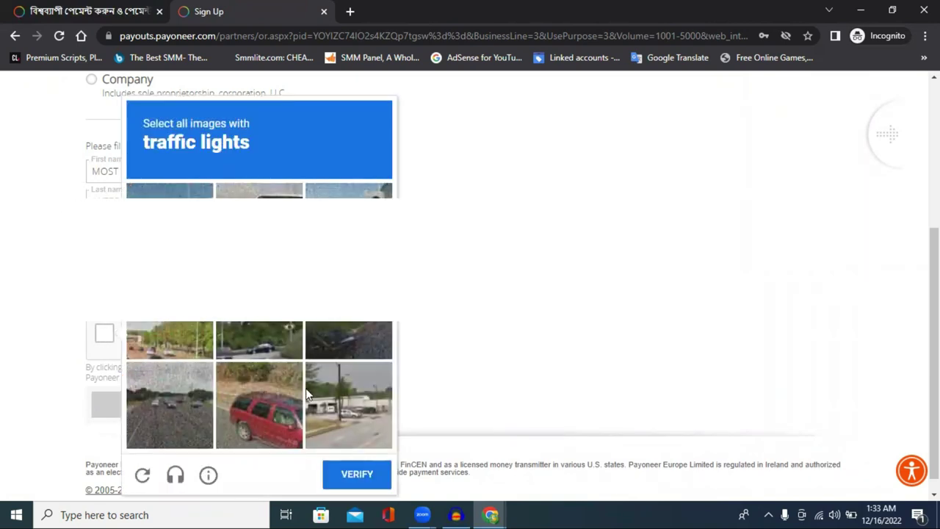
scroll(315, 368, down, 1)
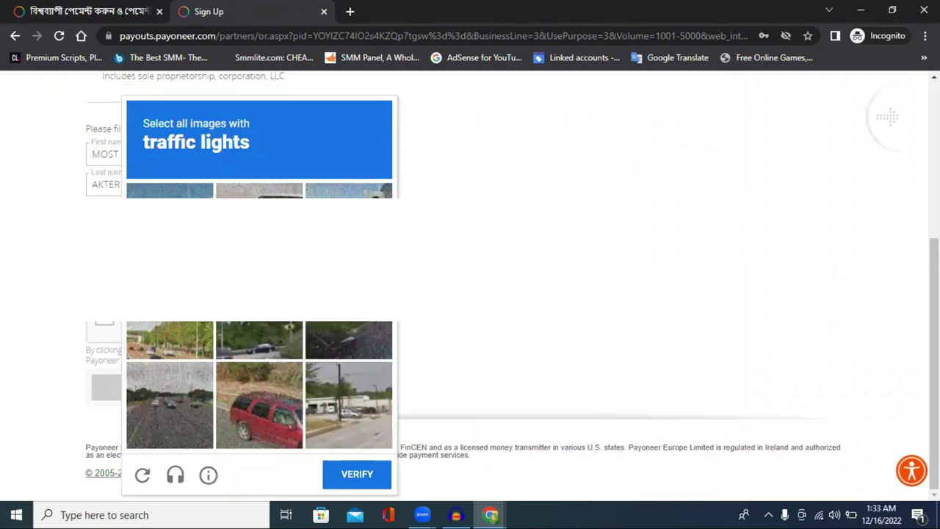
click(176, 332)
click(299, 324)
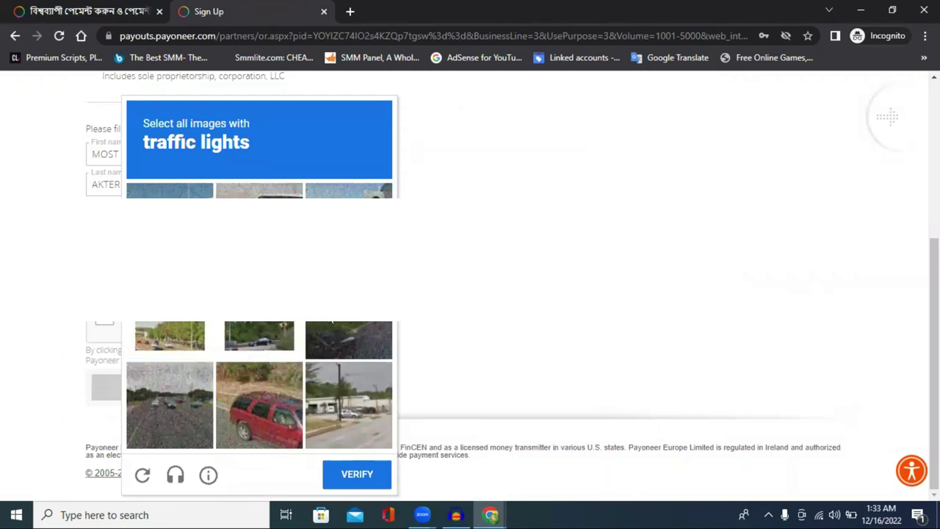
click(345, 228)
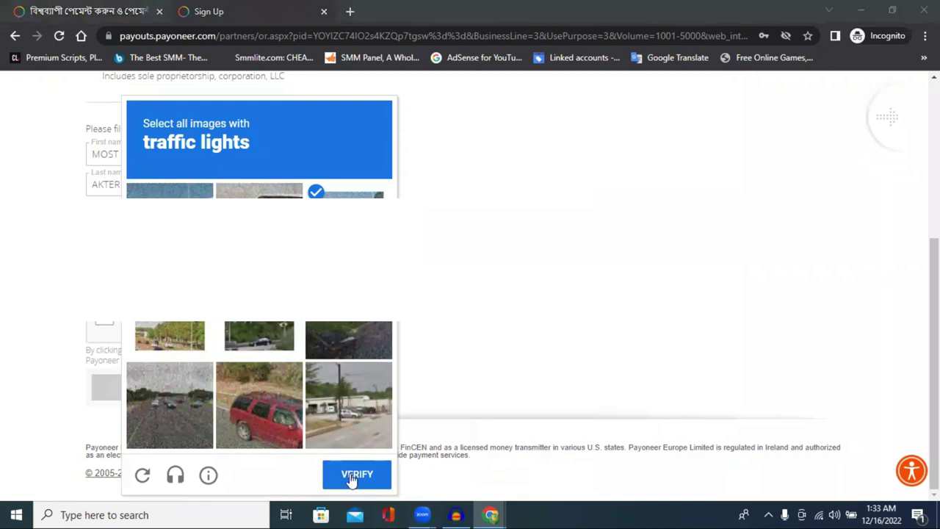
click(351, 476)
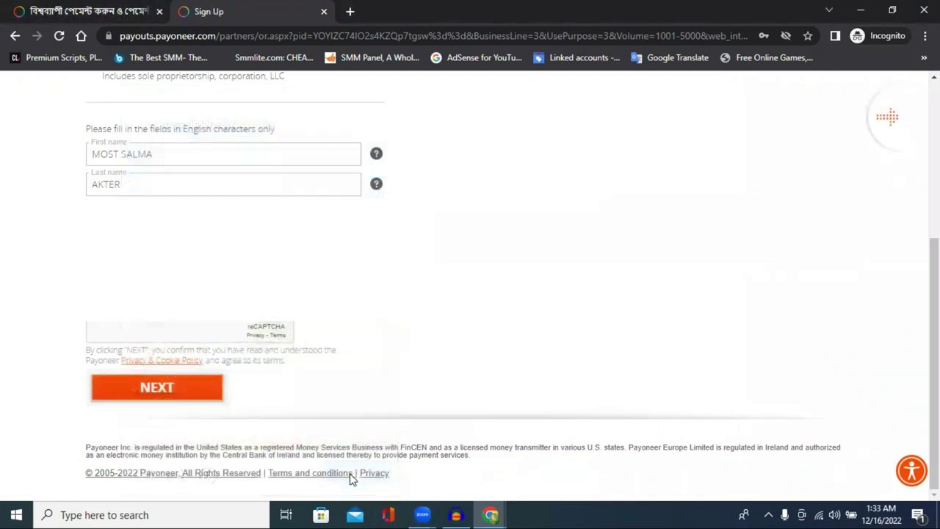
click(166, 394)
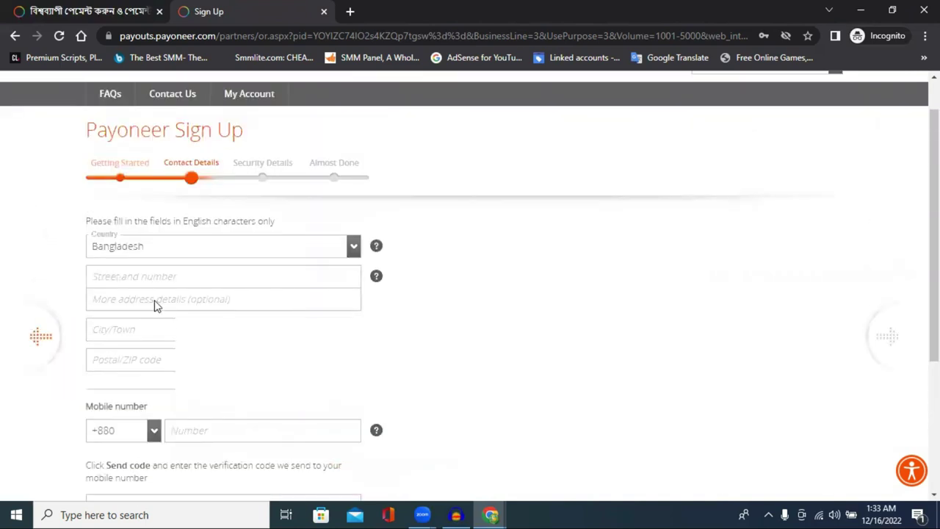
click(143, 277)
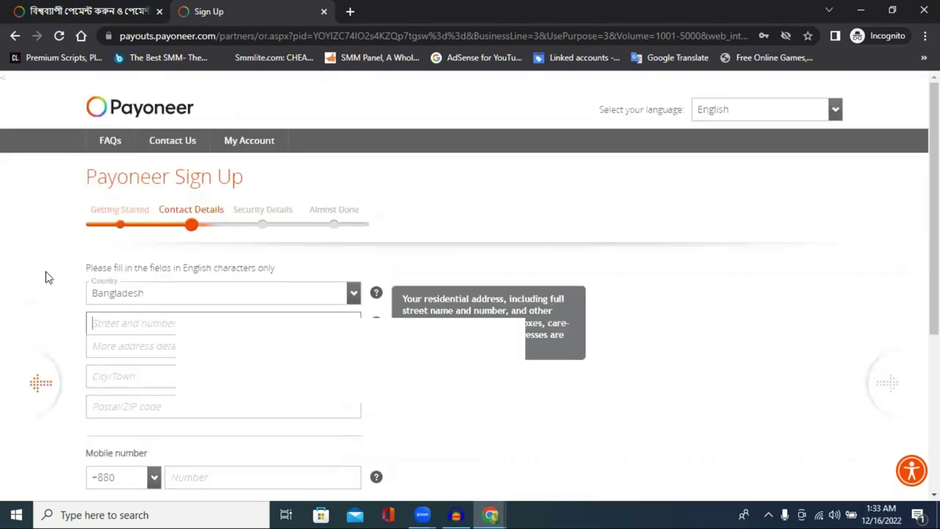
scroll(46, 272, down, 2)
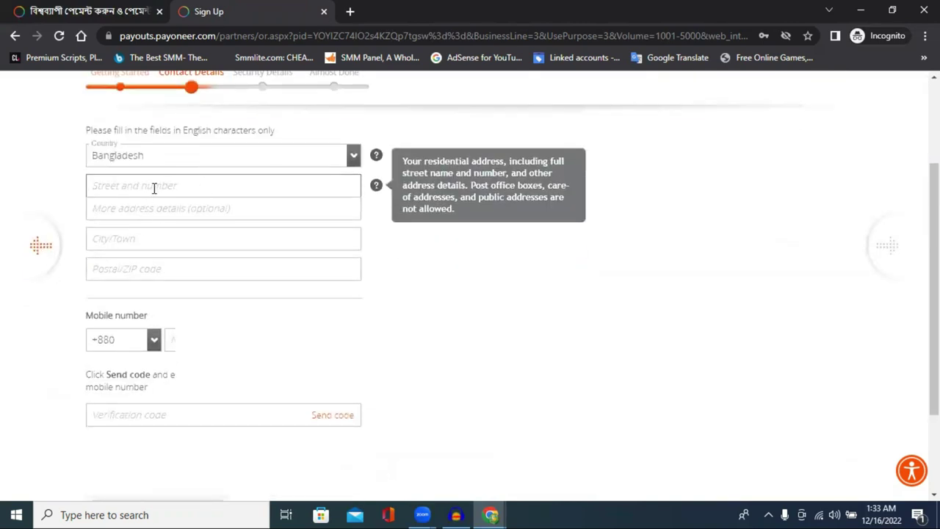
click(137, 237)
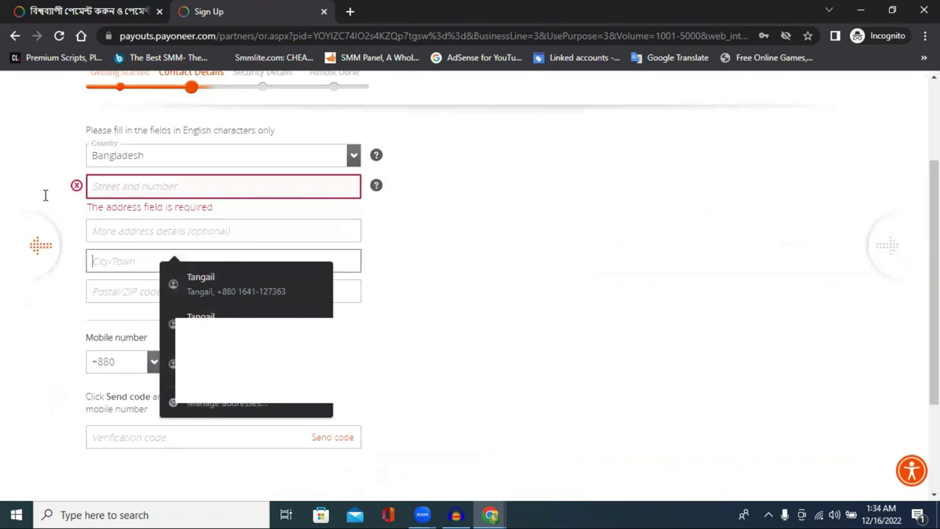
click(16, 336)
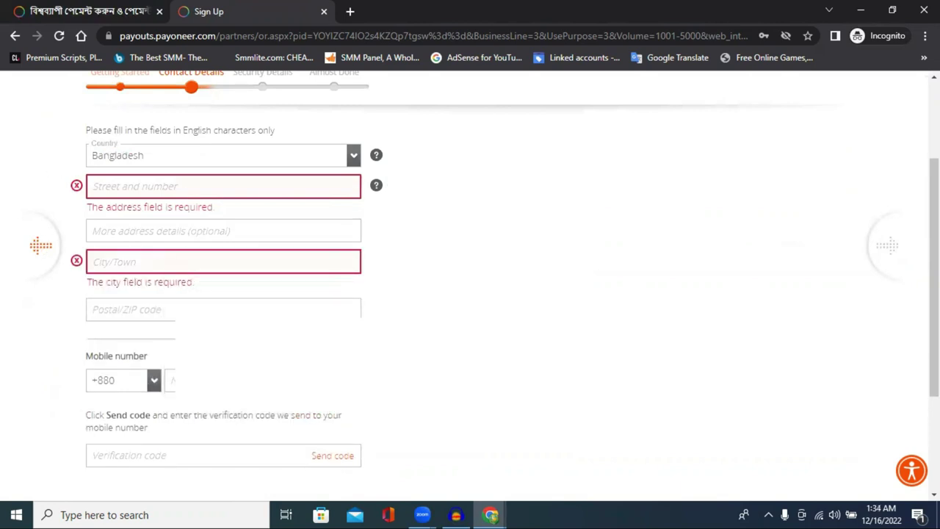
click(171, 380)
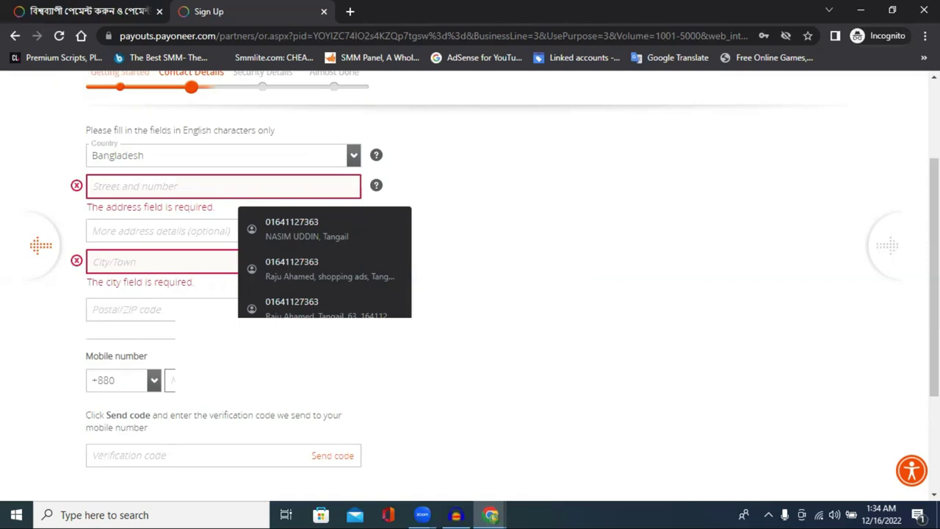
click(476, 194)
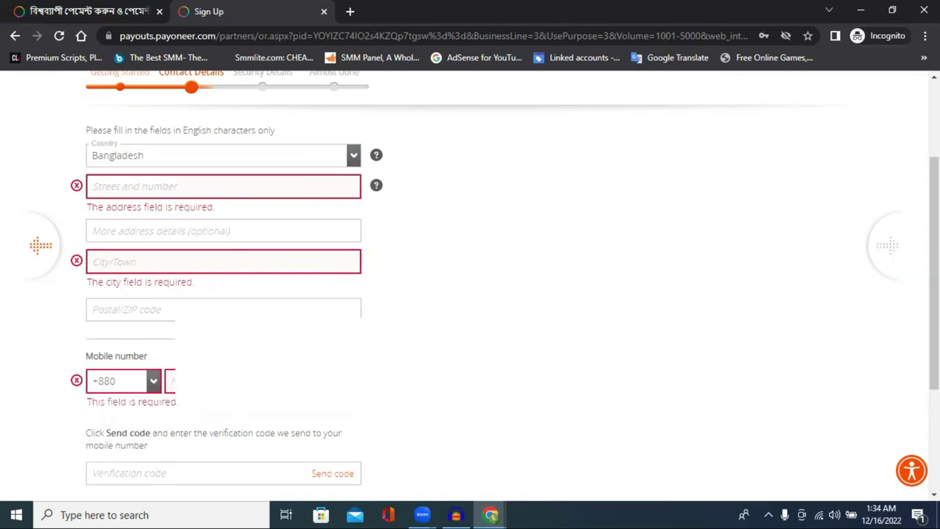
click(172, 381)
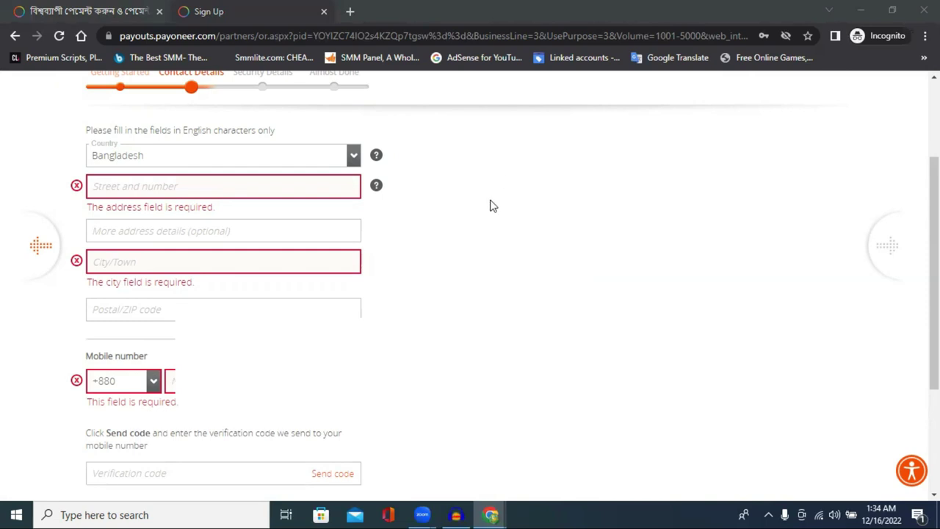
Step: Enter the start of the street address, copying its first word and pasting it after the comma
click(139, 188)
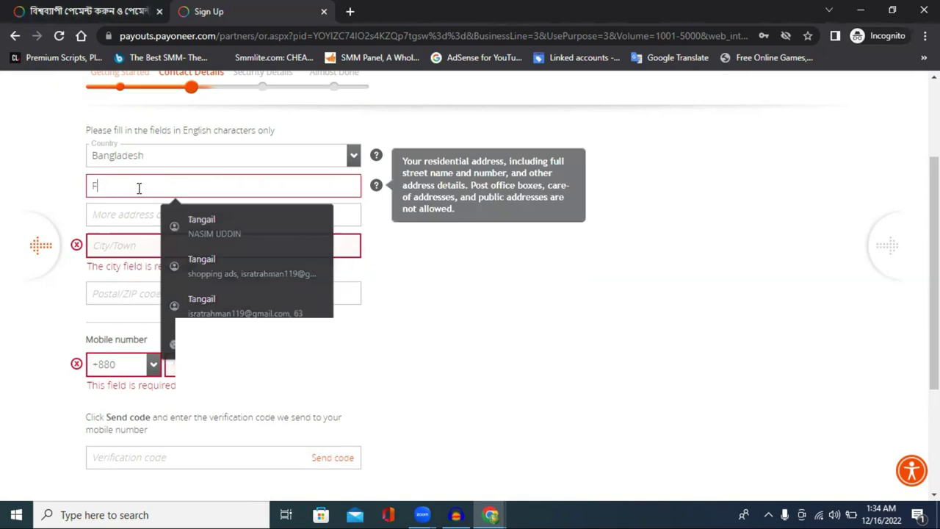
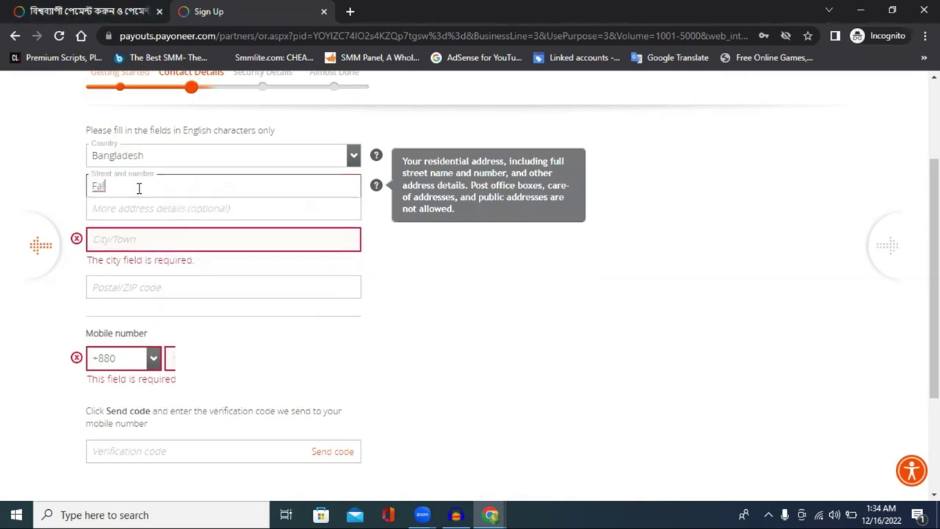
double_click(110, 185)
key(ctrl+c)
click(180, 190)
key(ctrl+v)
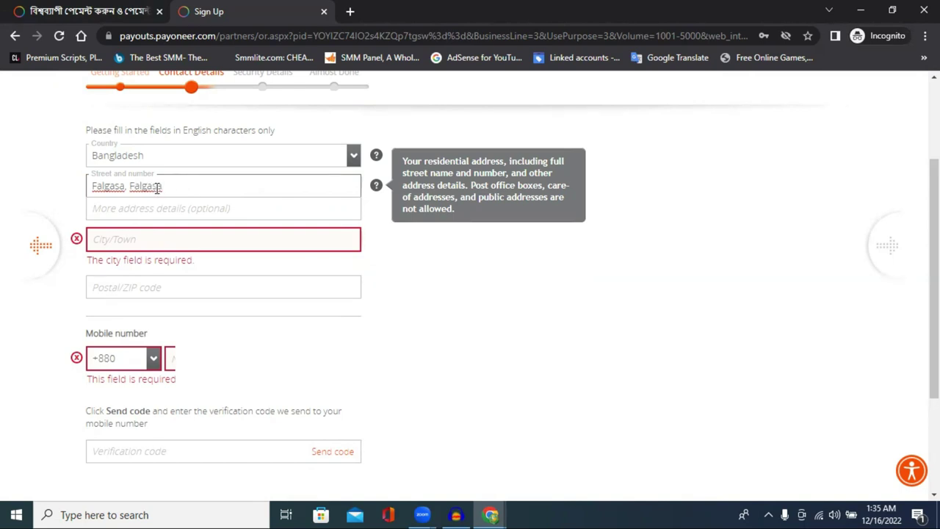
Step: Finish typing the street and number line, fixing a typo, so its required error clears
click(129, 240)
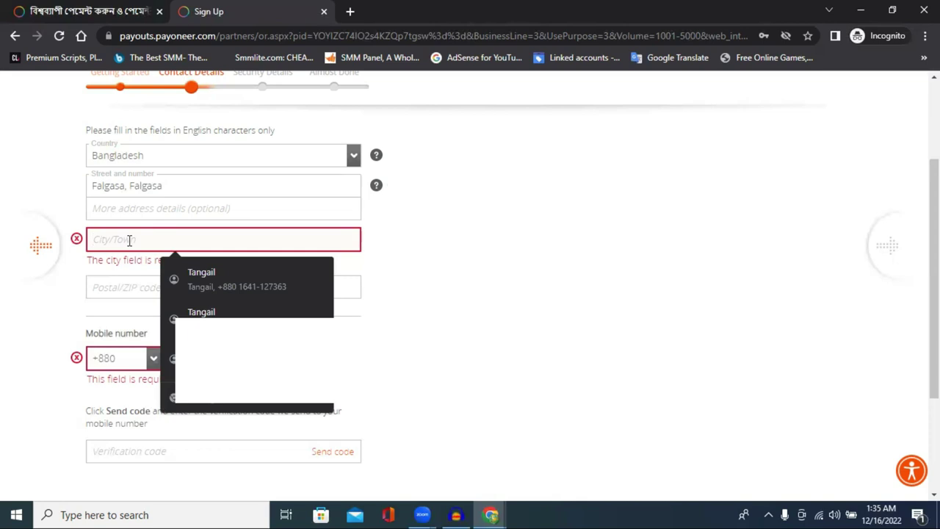
click(181, 184)
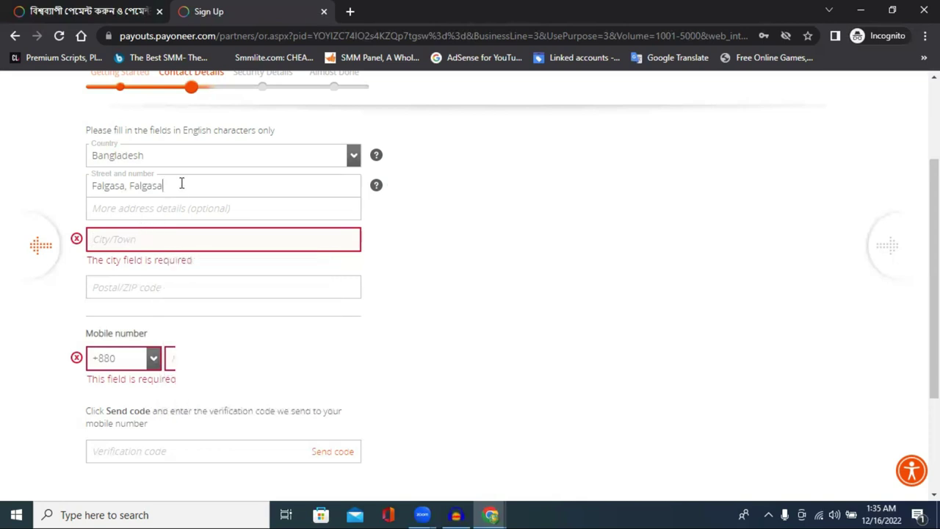
click(129, 241)
click(187, 185)
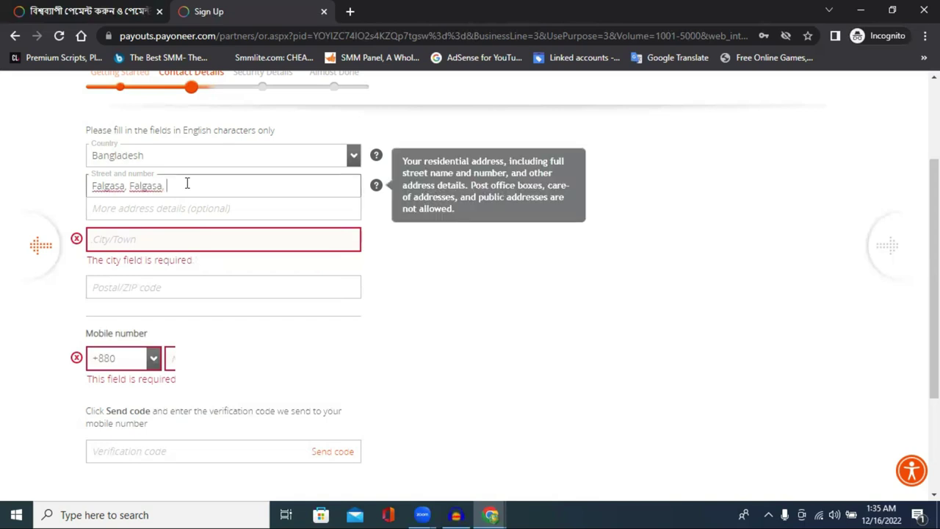
click(139, 239)
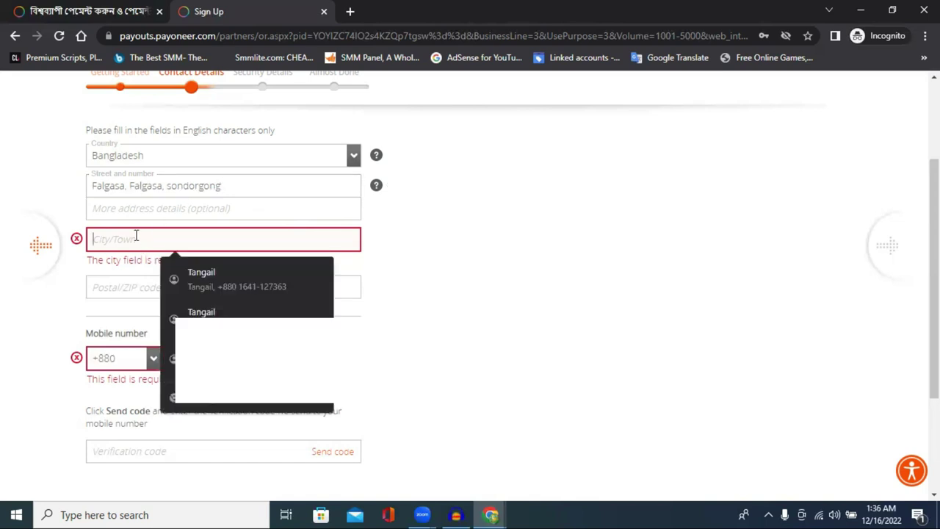
Step: Enter the city/town, removing a stray character first
text(g)
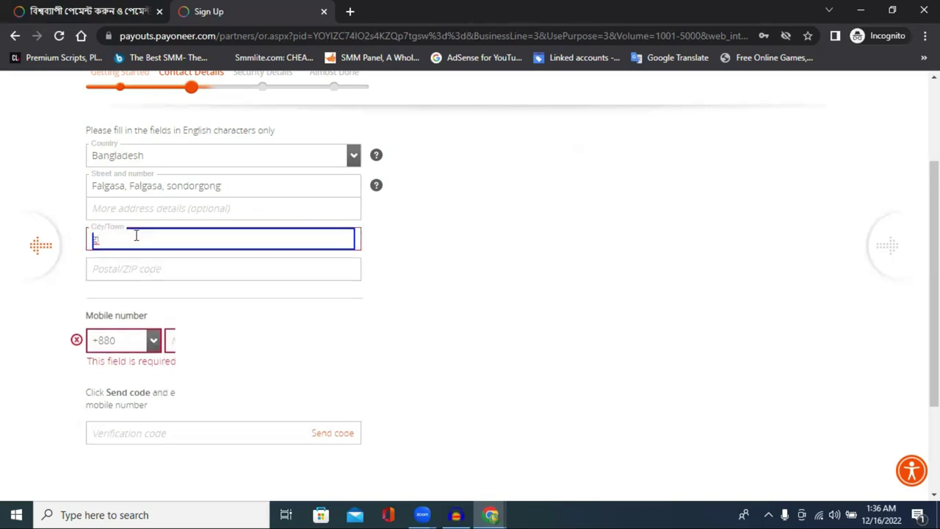
key(BackSpace)
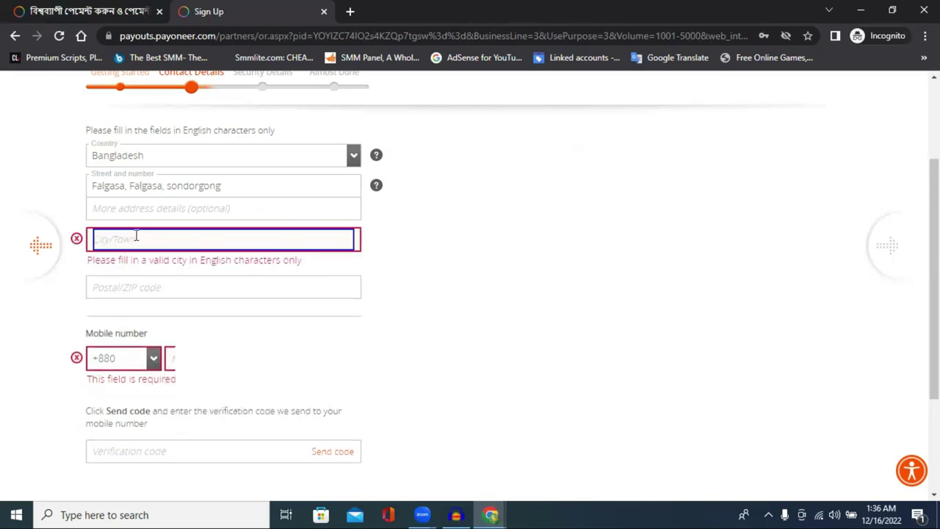
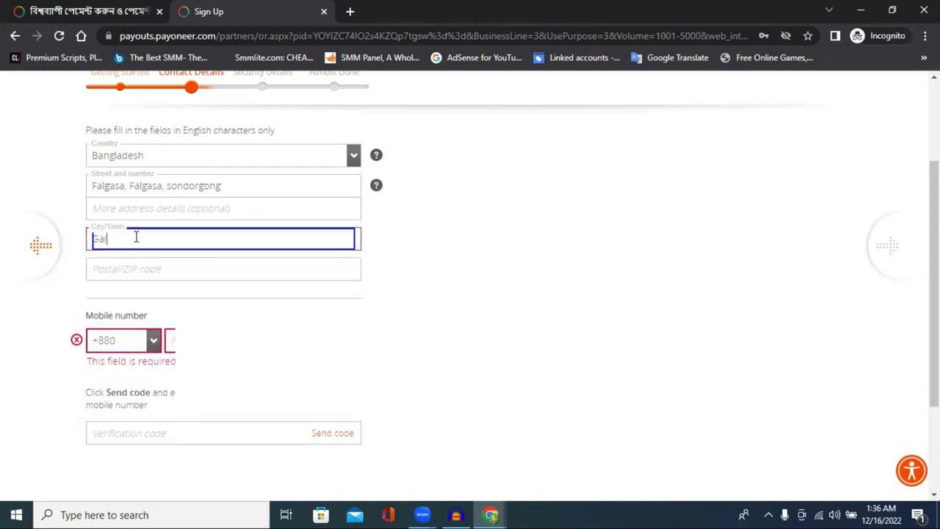
Step: Enter the postal/ZIP code, dismissing the saved address suggestions
click(110, 269)
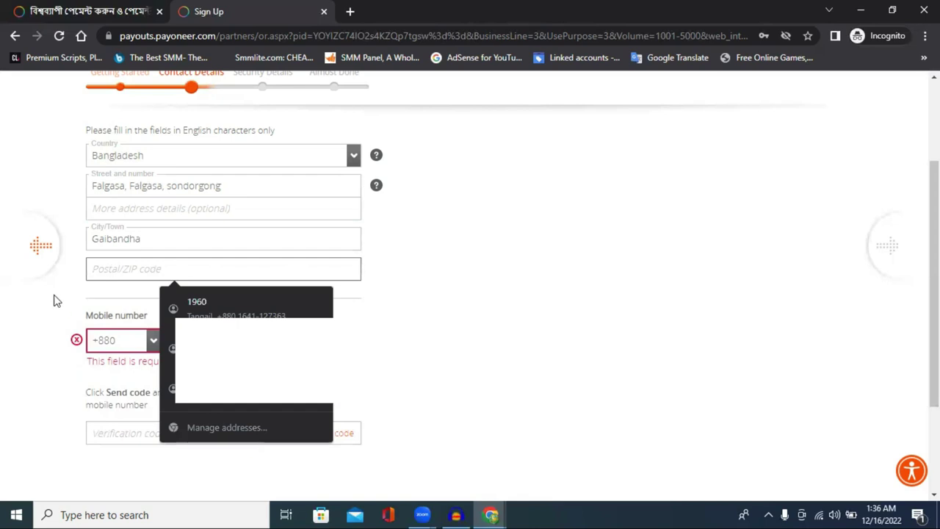
click(55, 300)
click(134, 263)
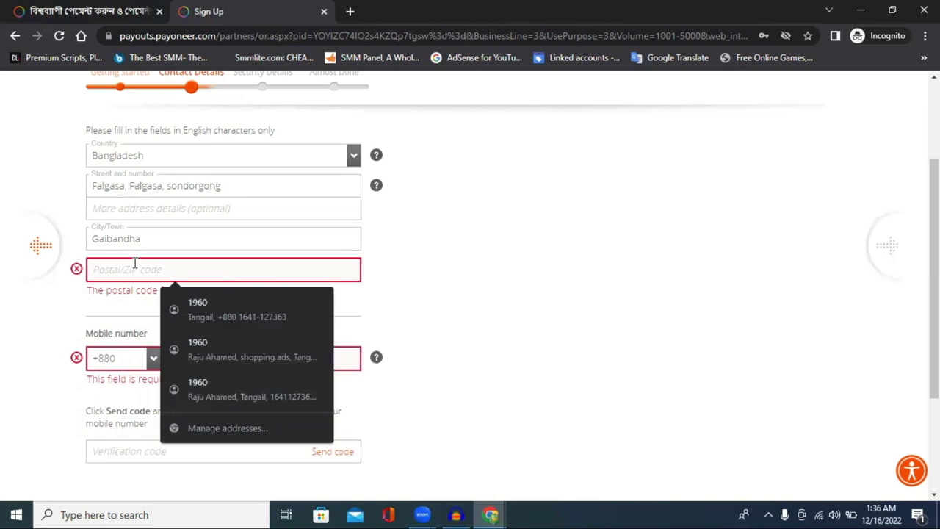
text(5)
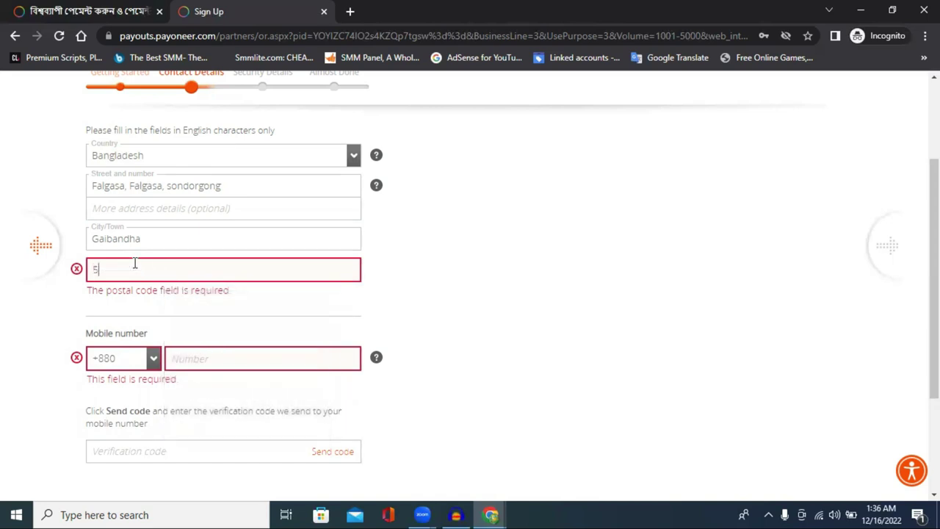
text(720)
click(545, 195)
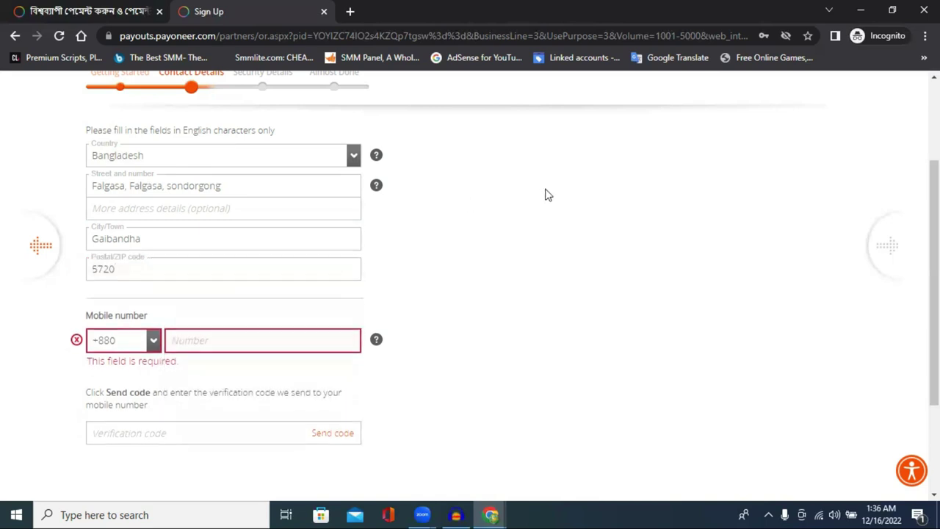
Step: Enter a mobile number under the +880 code, dropping the leading zero and retyping it
click(218, 346)
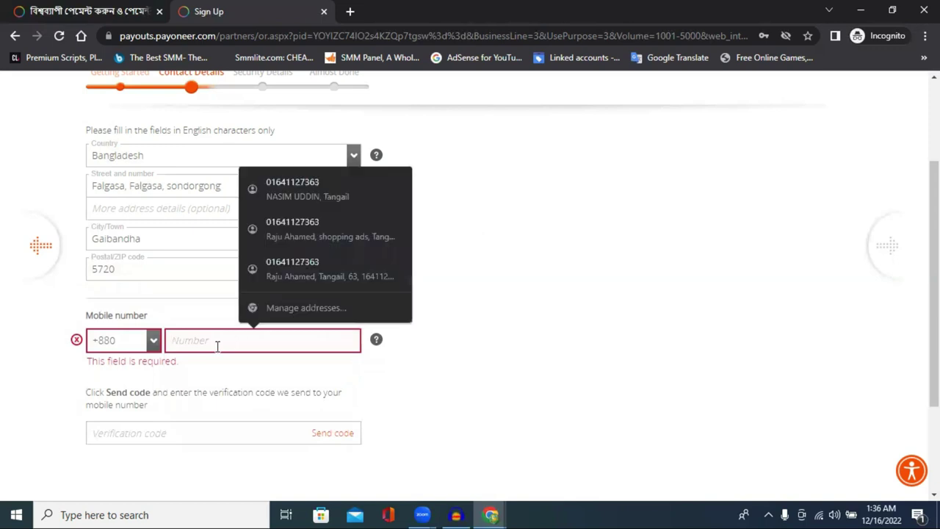
click(512, 380)
click(216, 341)
text(01)
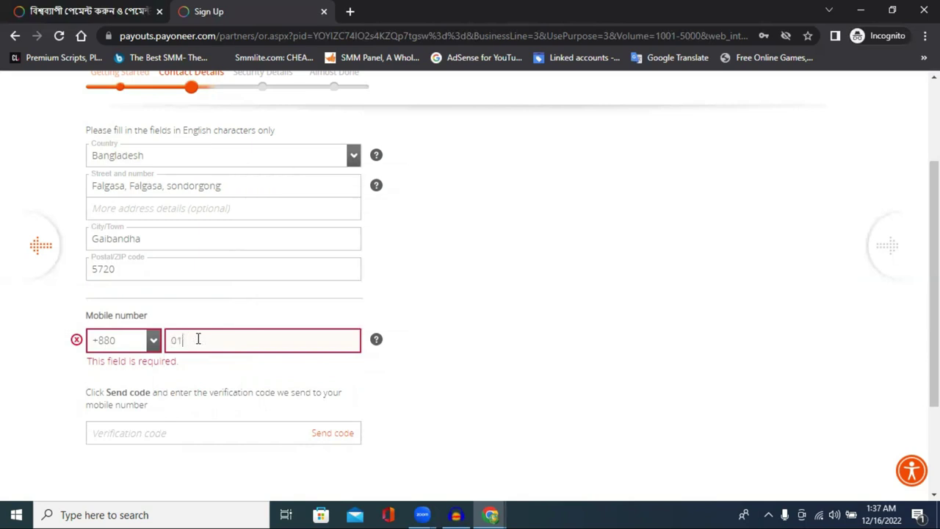
text(9)
click(175, 340)
key(BackSpace)
key(BackSpace)
key(BackSpace)
key(Escape)
click(382, 384)
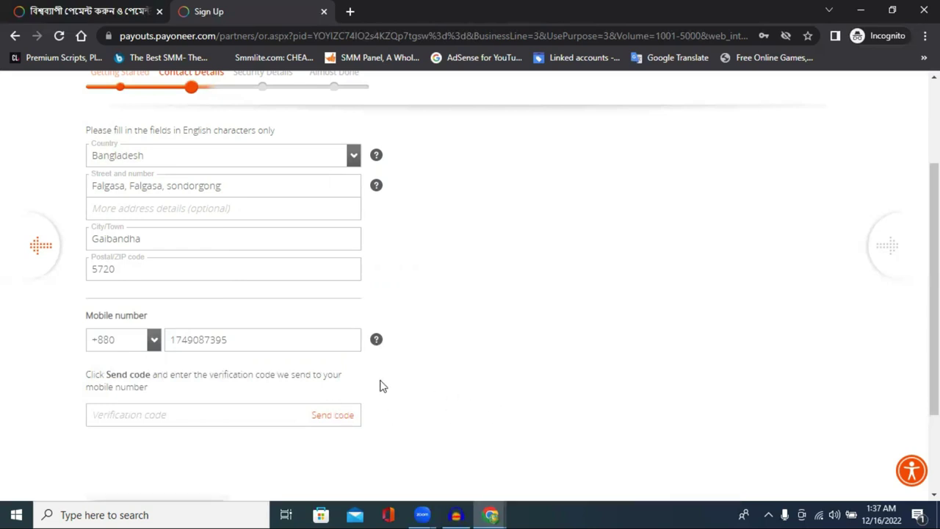
Step: Select the entered mobile number and delete it
click(237, 340)
double_click(237, 340)
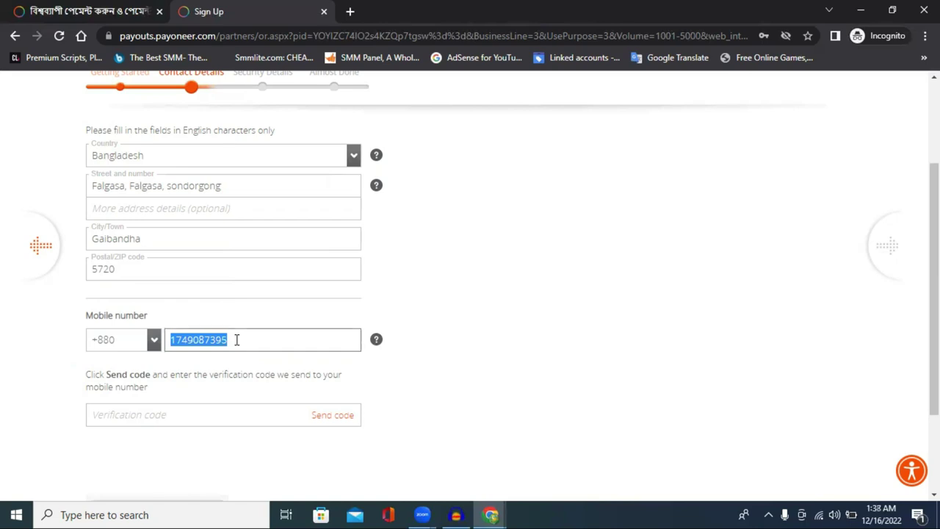
key(BackSpace)
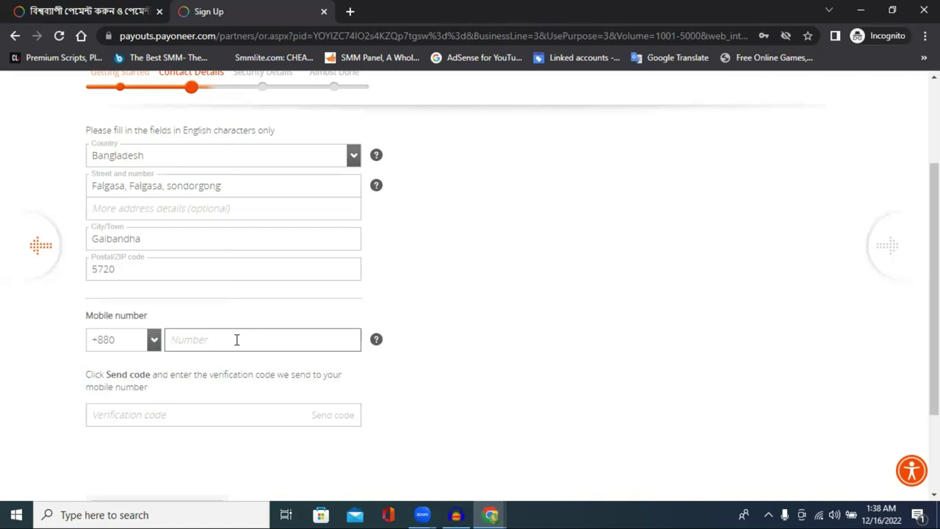
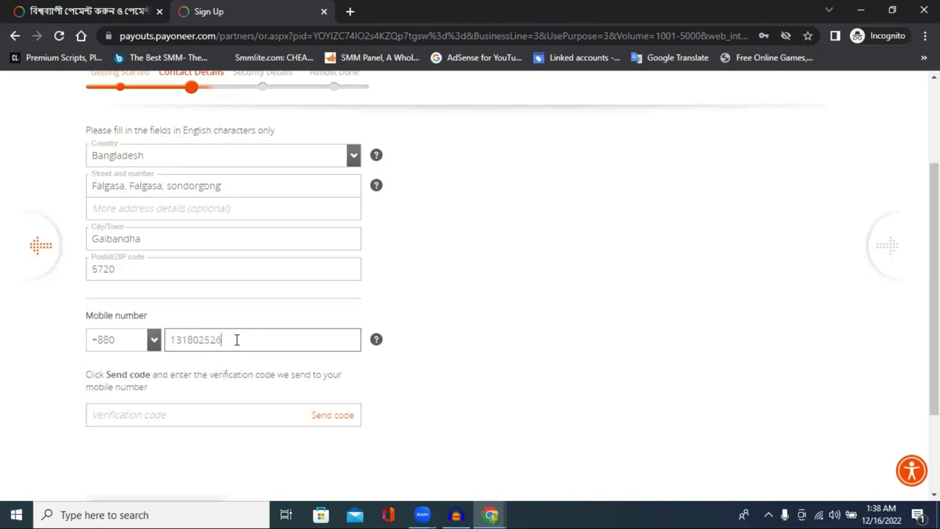
Step: Type the new mobile number, correcting mistyped digits, and request the SMS code
click(340, 425)
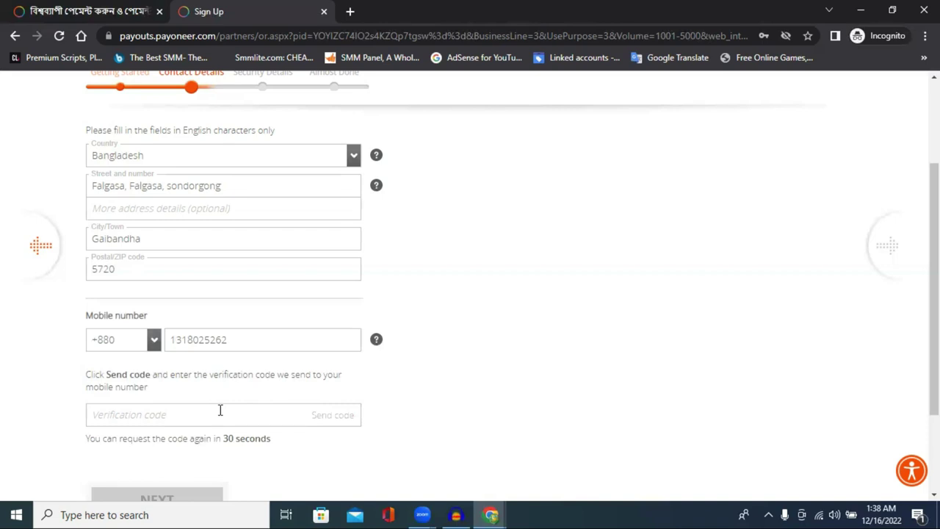
Step: Enter the six-digit texted verification code and submit the contact details
scroll(224, 408, down, 1)
click(158, 346)
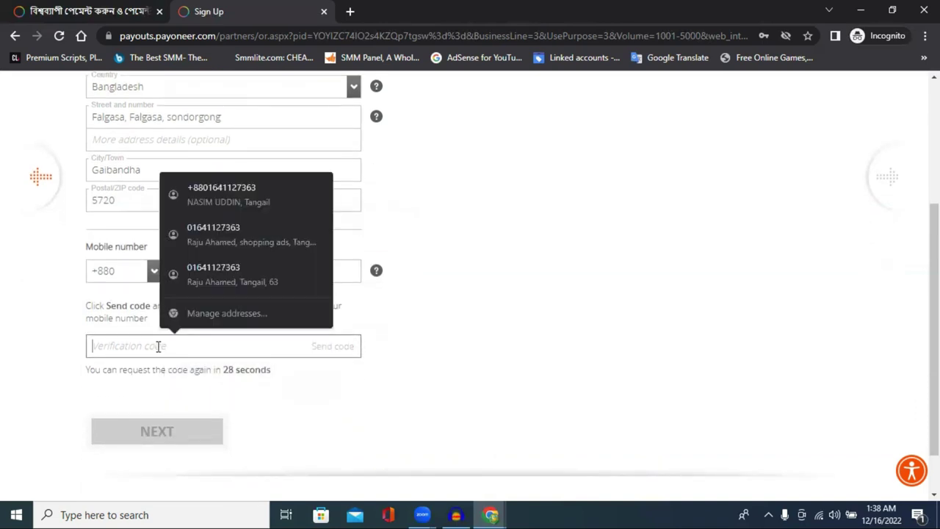
click(468, 418)
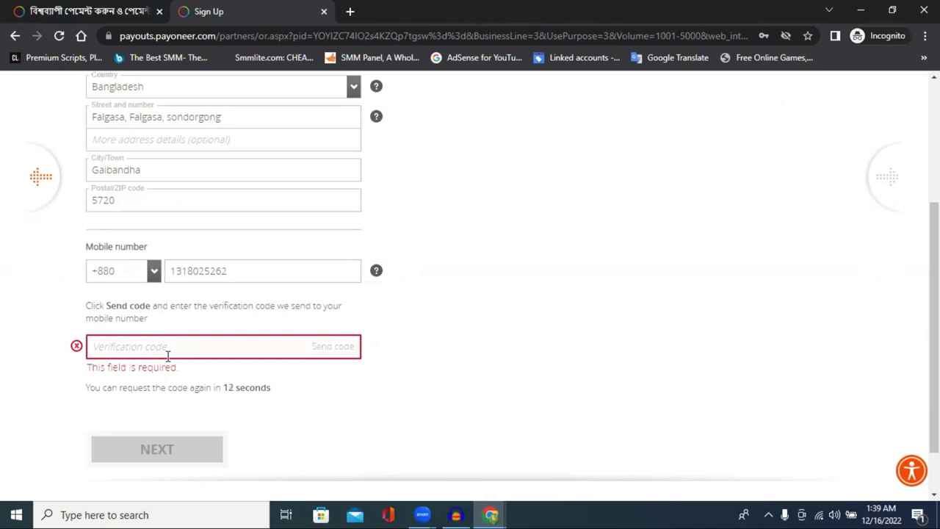
click(168, 356)
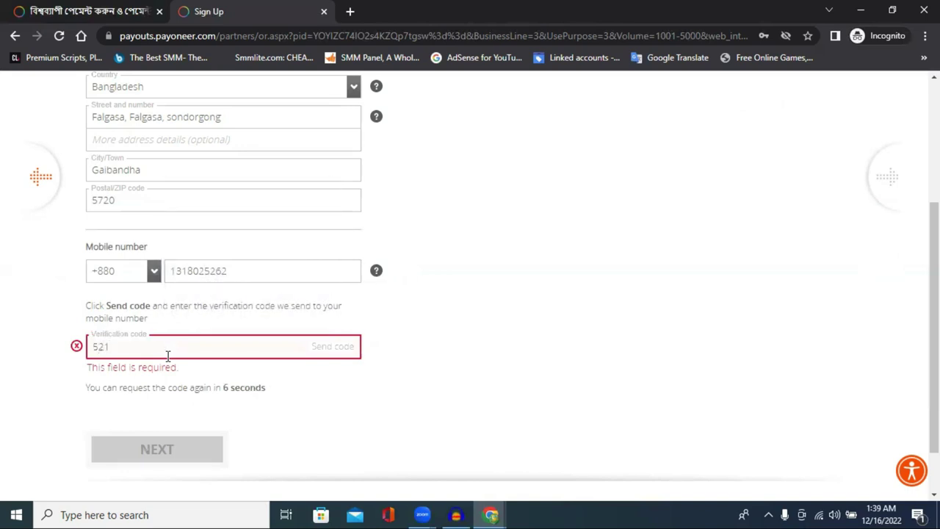
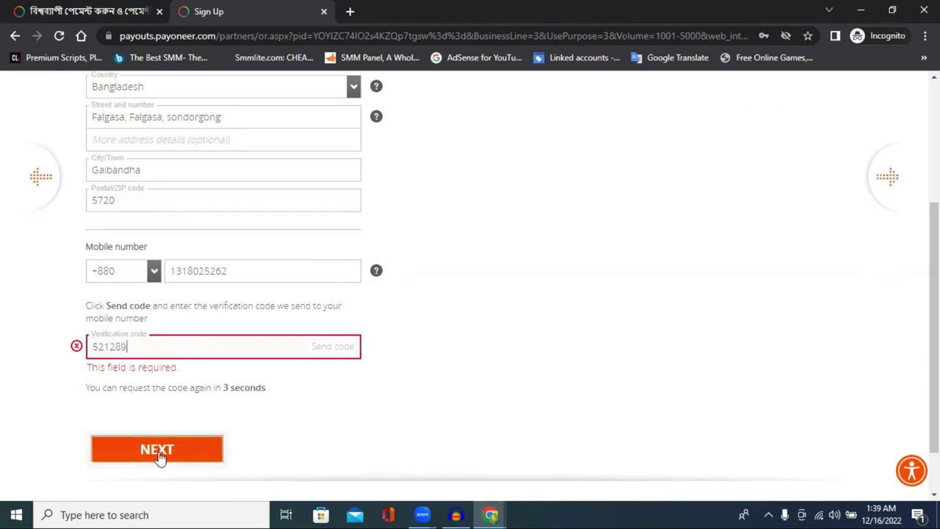
click(160, 457)
Step: Resubmit the contact details and move on to the Security Details password field
click(154, 439)
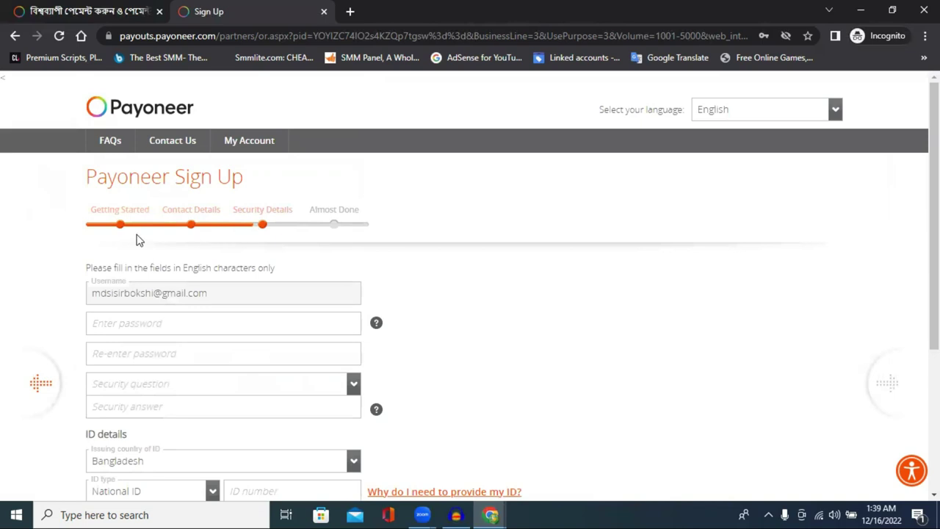
scroll(357, 256, down, 2)
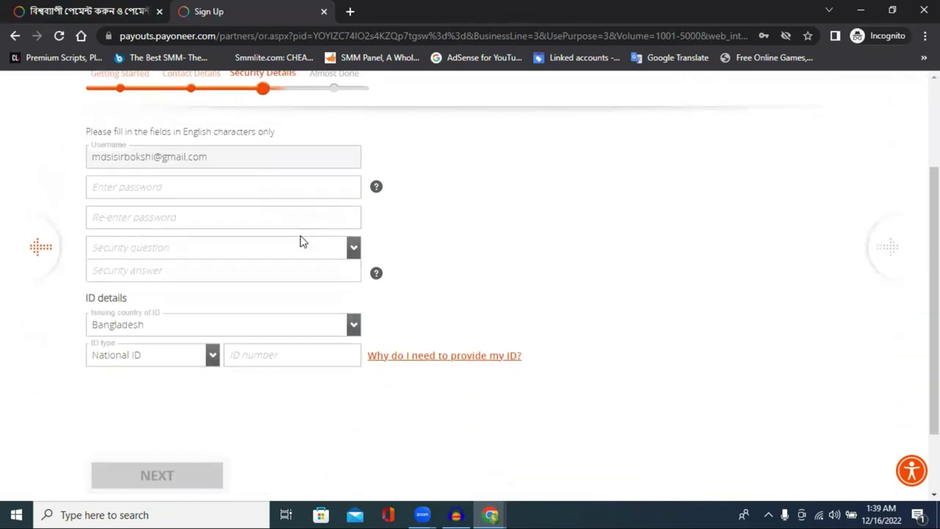
click(150, 184)
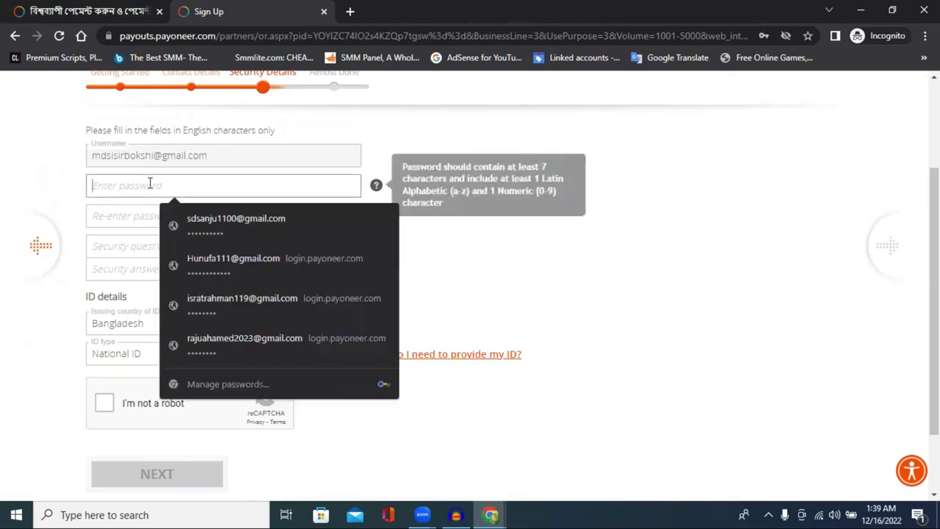
click(691, 182)
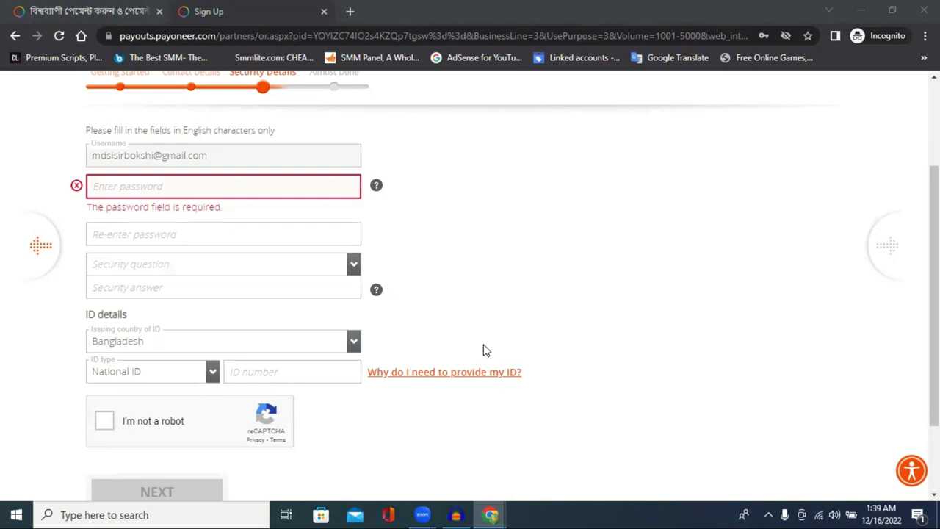
Step: Paste the account password into both the password and re-enter password fields
click(108, 187)
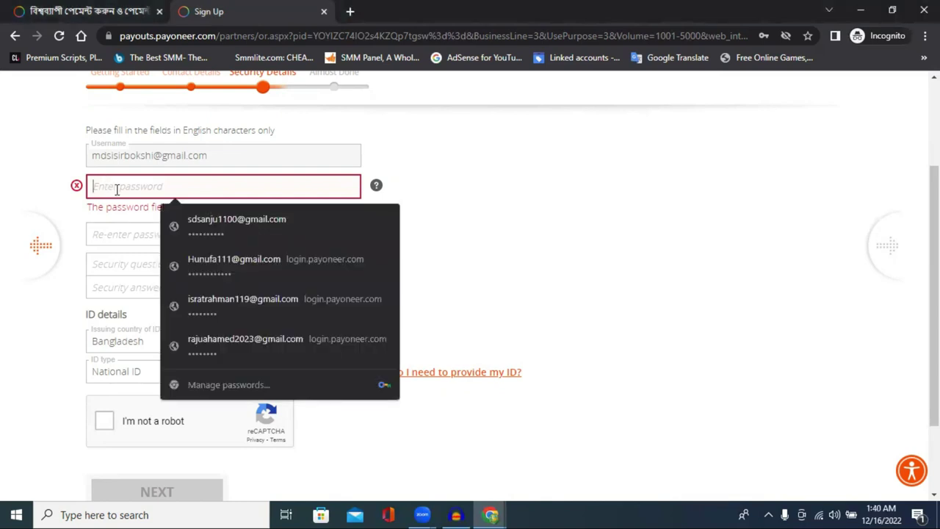
key(ctrl+v)
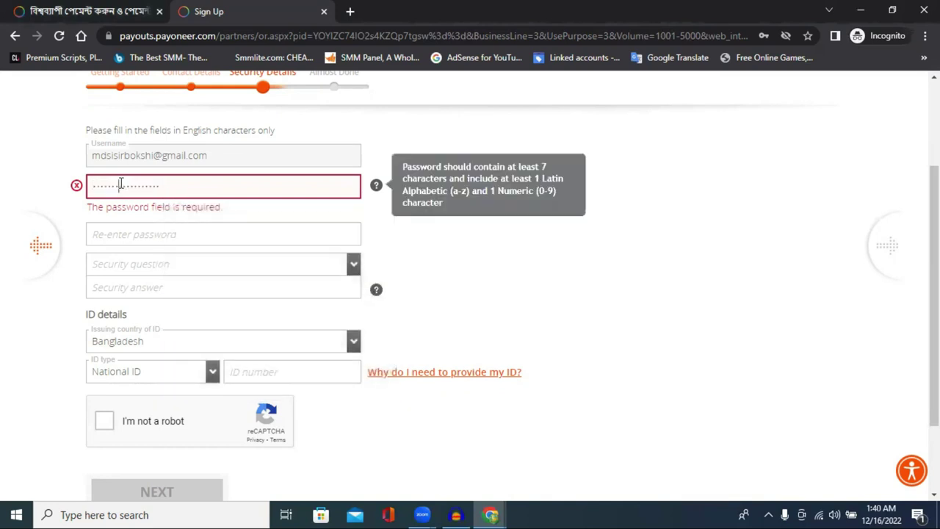
click(128, 236)
key(ctrl+v)
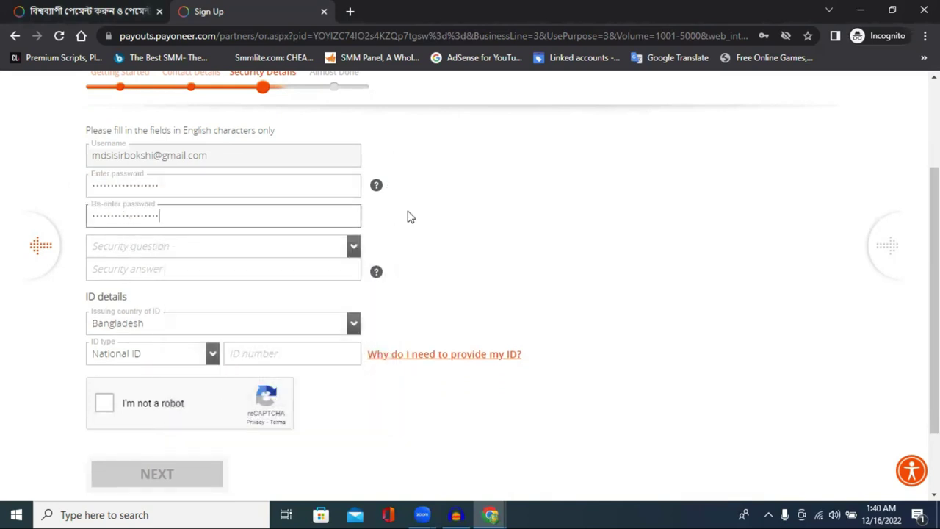
Step: Choose 'What was the last name of your first grade teacher?' as the security question
click(155, 248)
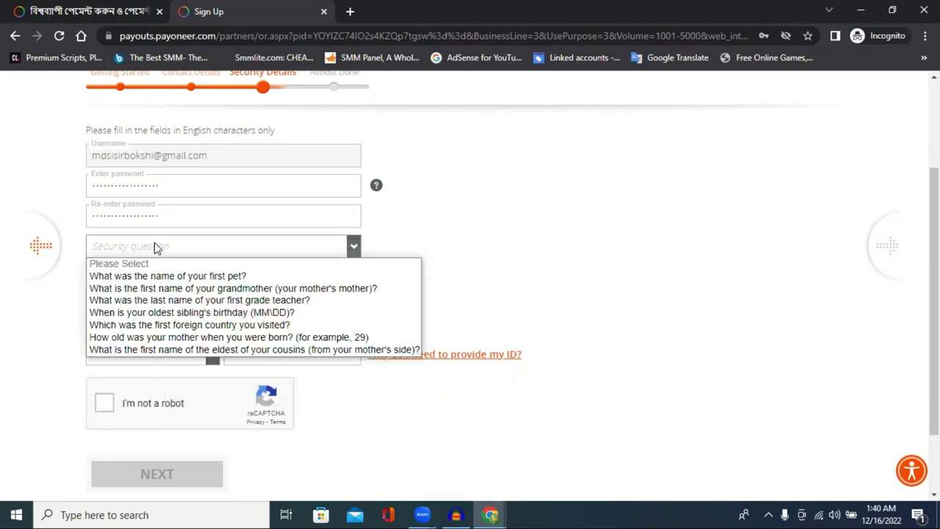
click(696, 273)
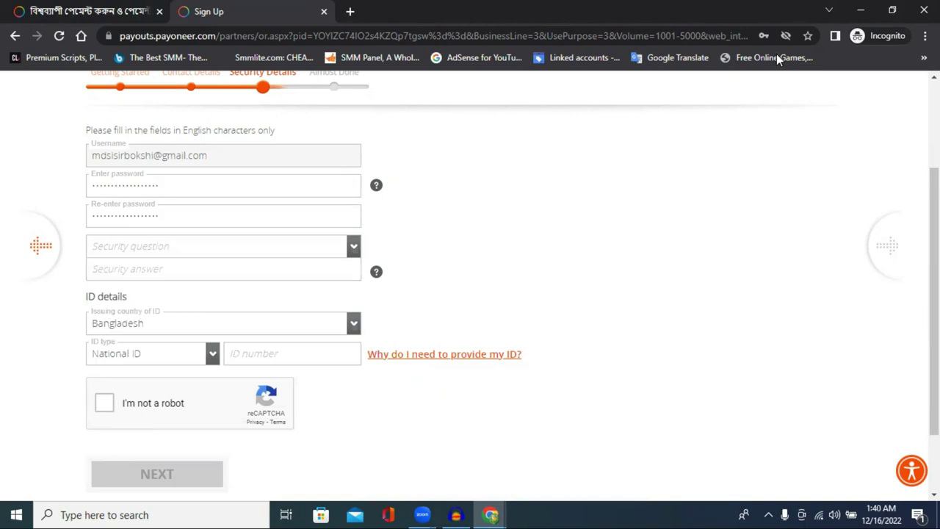
click(235, 252)
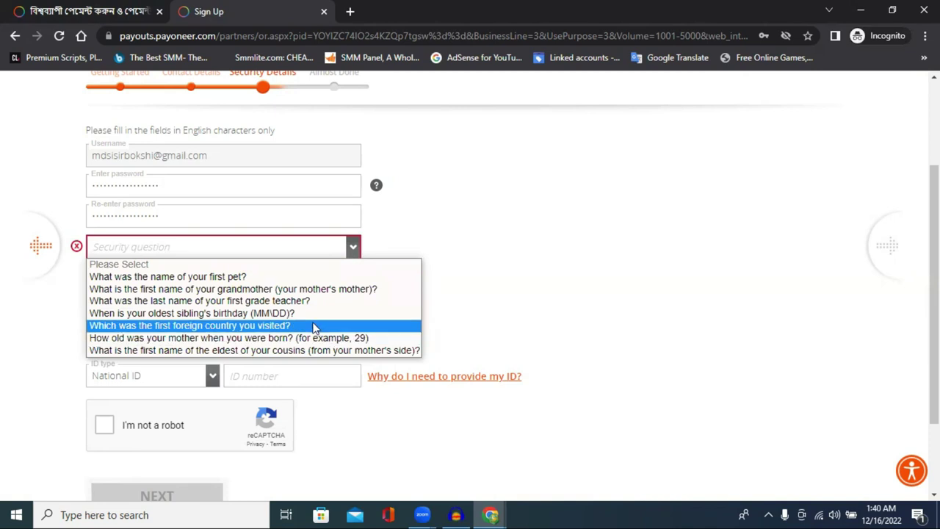
click(250, 280)
click(190, 249)
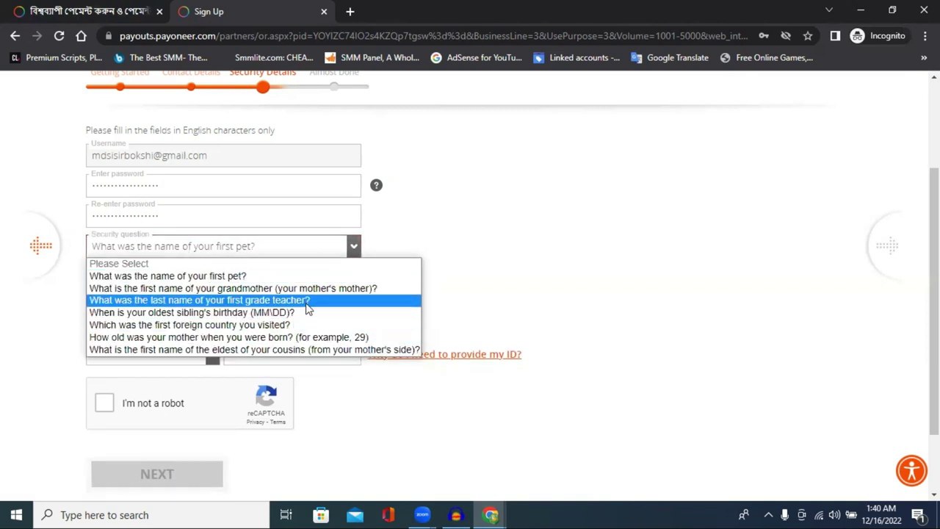
key(Escape)
key(Down)
Step: Enter the security answer and accept spell-check's capitalised version of it
click(151, 270)
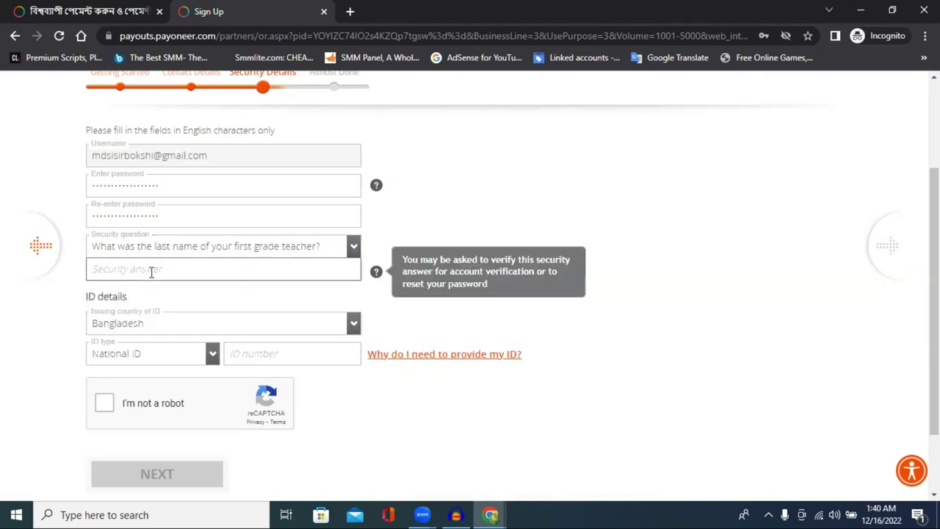
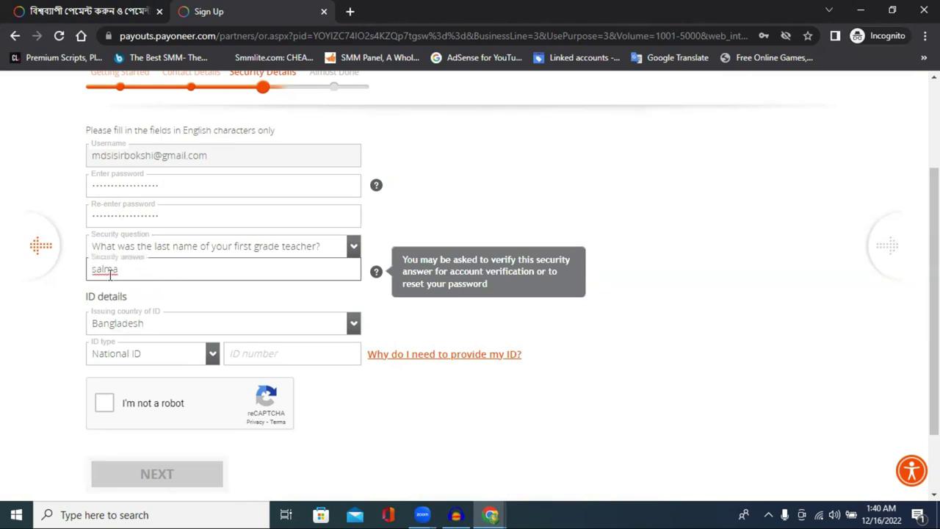
right_click(108, 274)
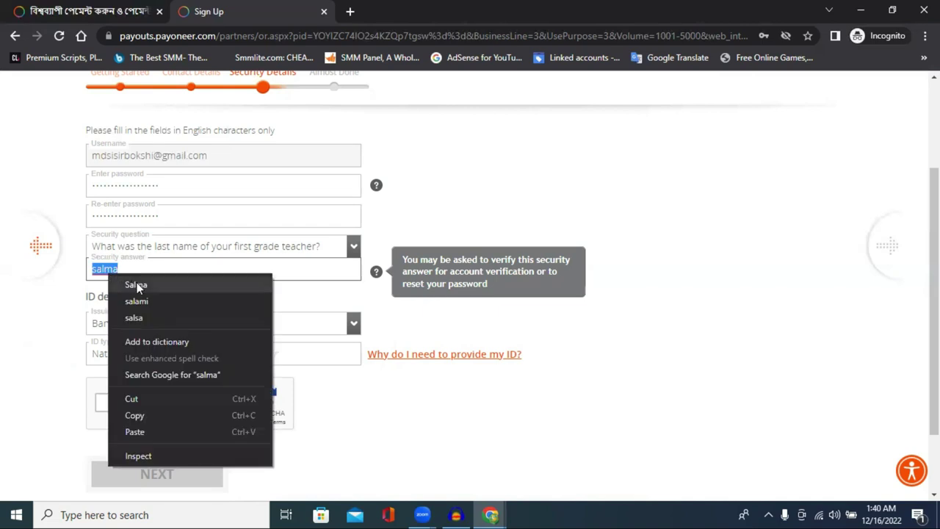
click(134, 285)
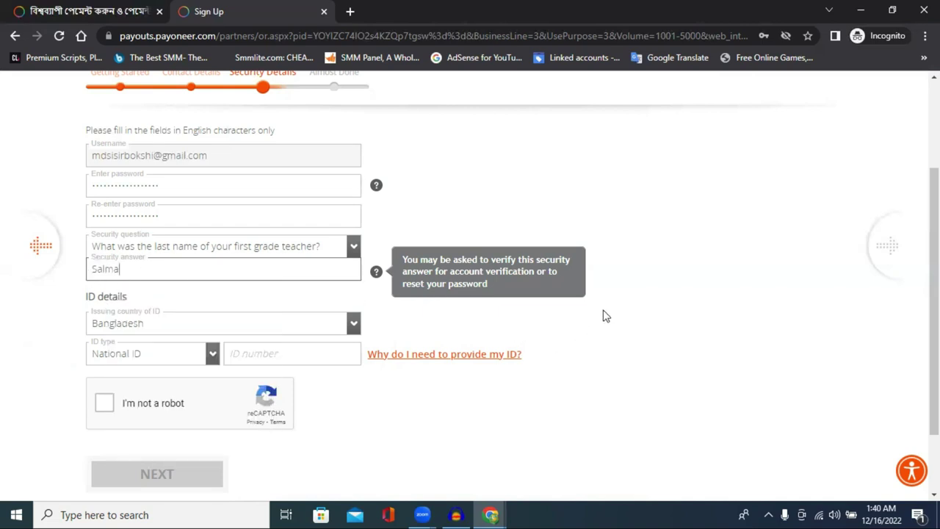
click(455, 317)
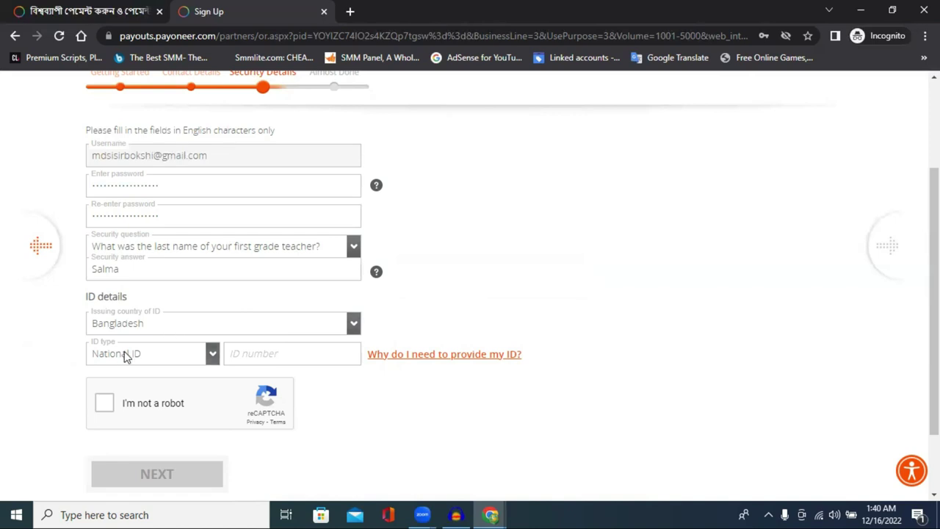
Step: Enter the National ID number in the ID details number field
click(247, 351)
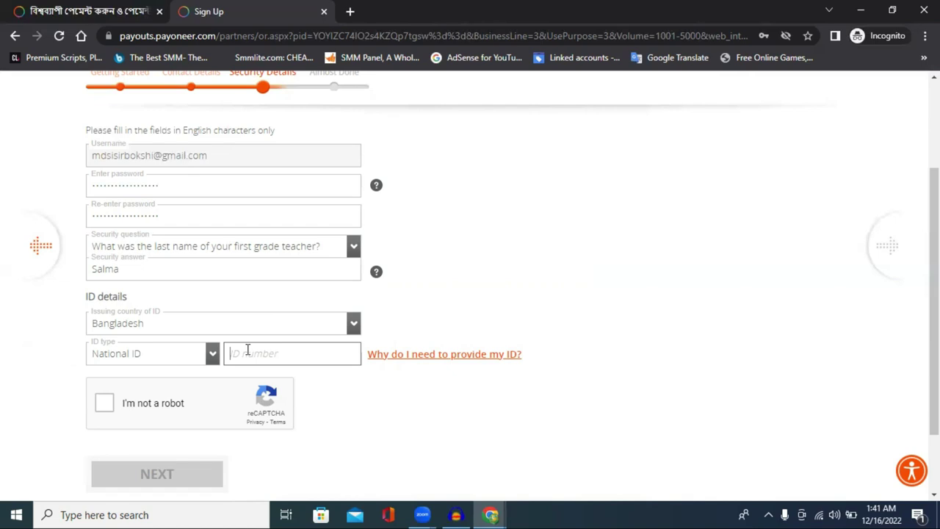
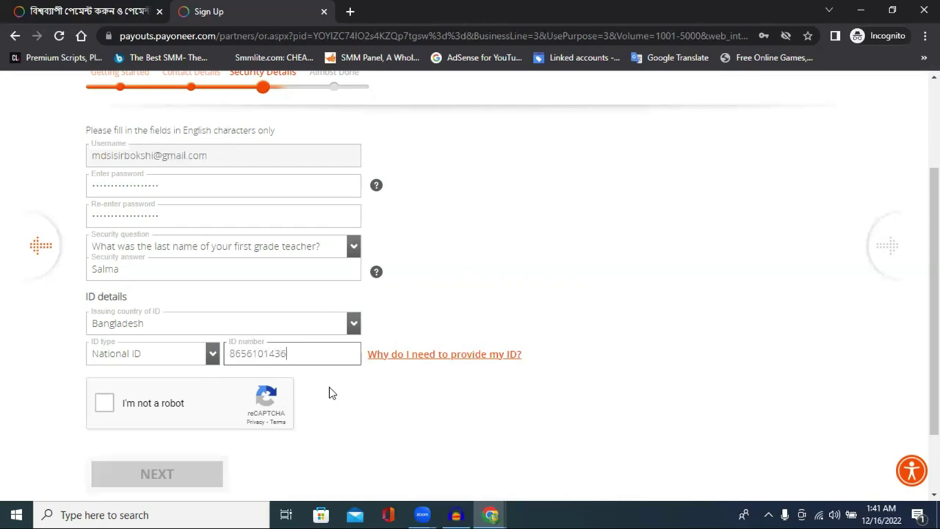
Step: Start the reCAPTCHA and select all the traffic-light tiles
click(104, 408)
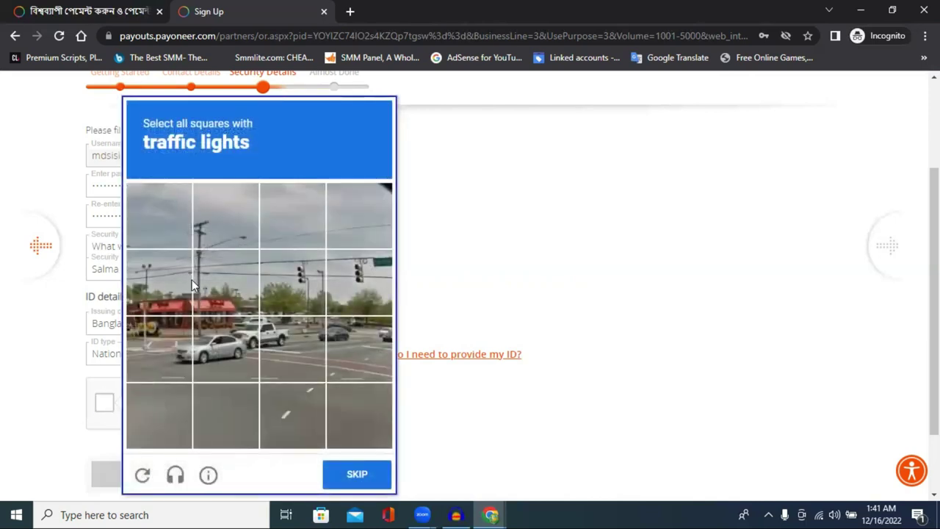
click(273, 276)
click(356, 279)
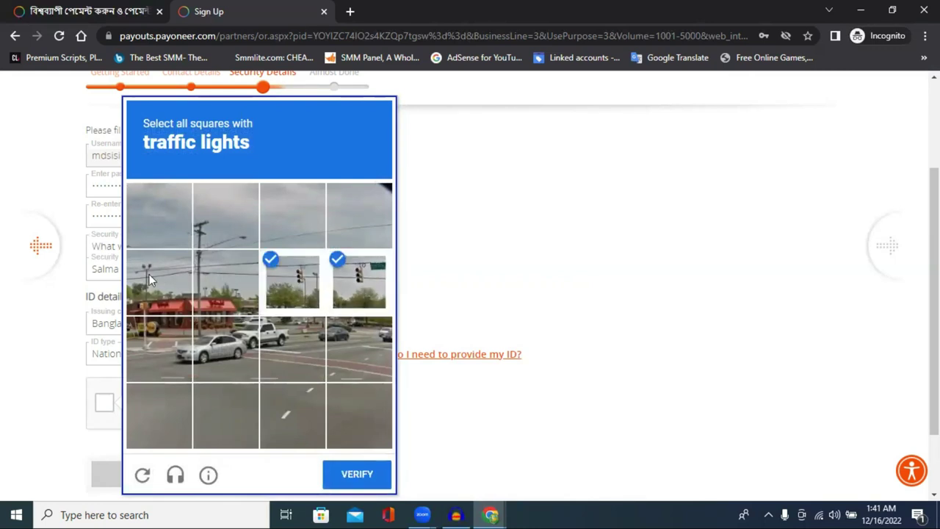
click(149, 274)
click(210, 264)
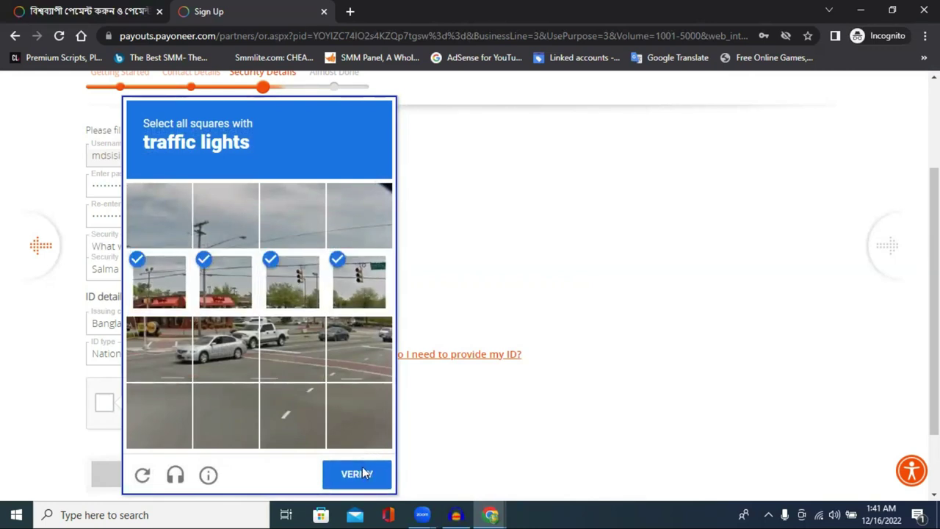
click(363, 472)
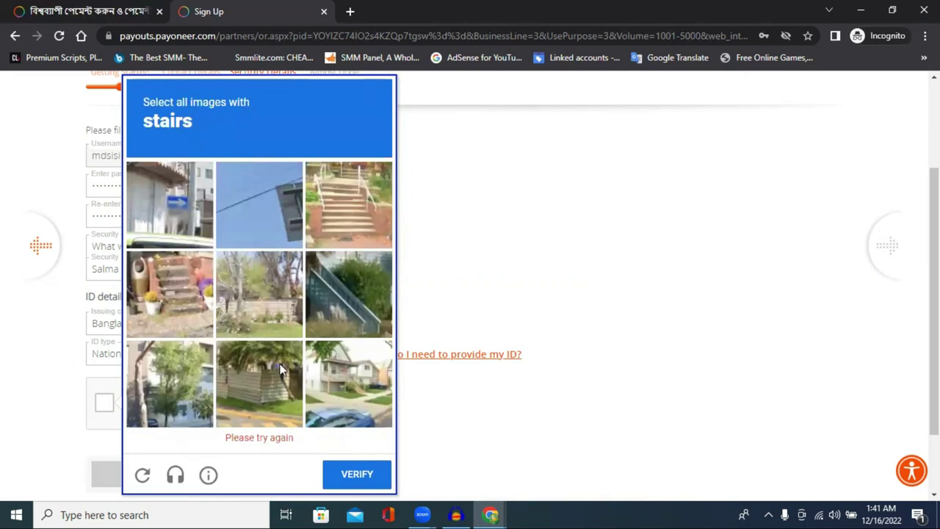
Step: Select the stairs tiles to pass the check, then submit the security details
click(344, 220)
click(346, 316)
click(183, 339)
click(357, 474)
click(147, 475)
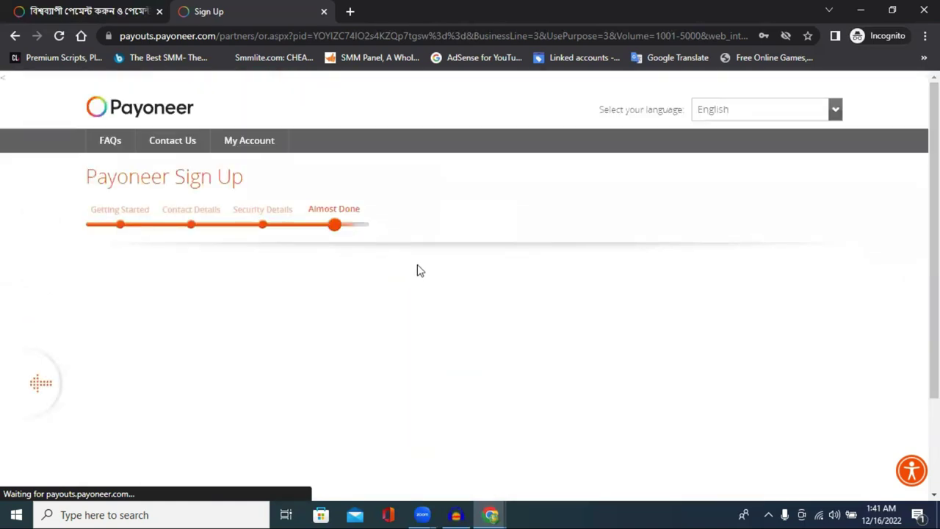
Step: Browse the Bank Name list, filtering by 'b' and scrolling through the banks
scroll(402, 298, down, 2)
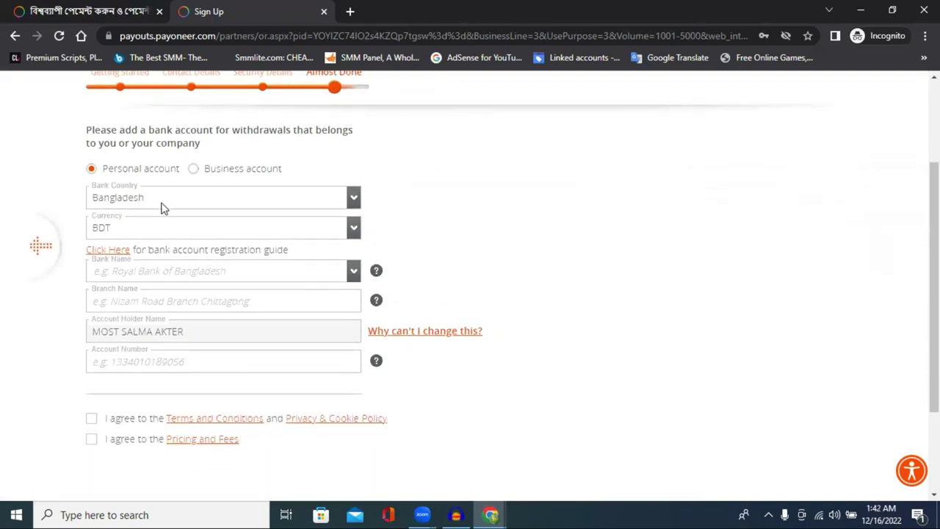
click(157, 275)
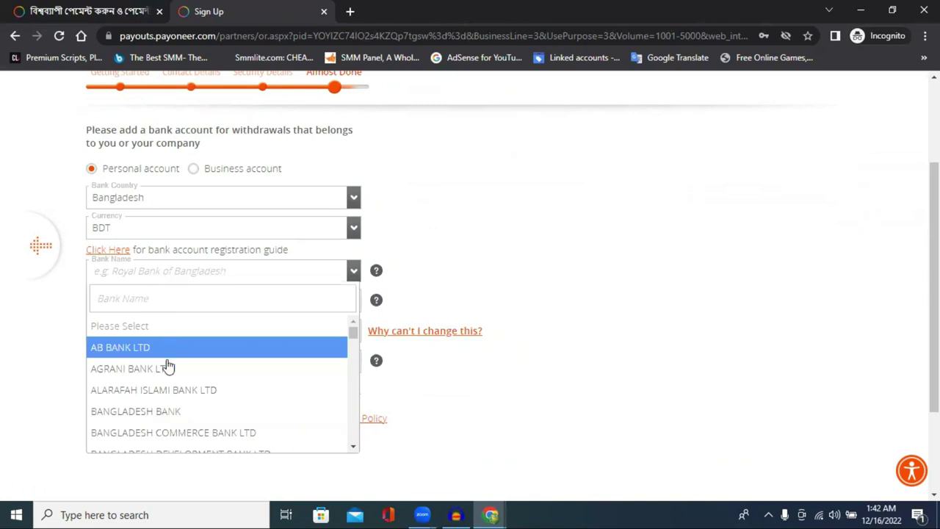
text(b)
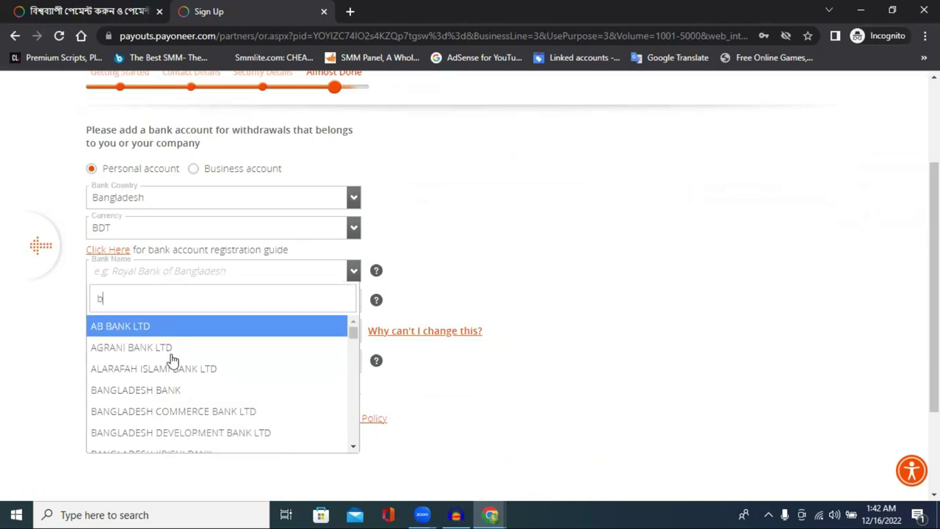
scroll(180, 386, down, 1)
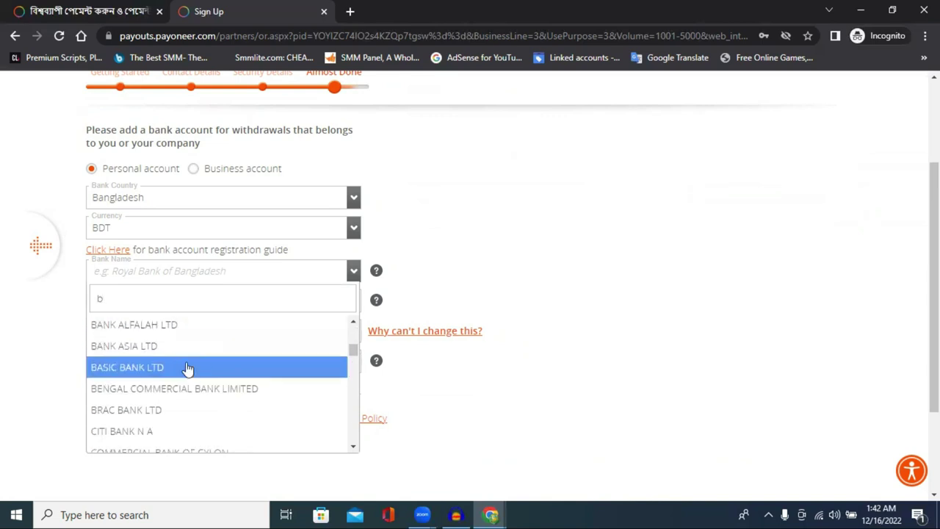
scroll(185, 386, down, 1)
scroll(185, 385, down, 4)
scroll(184, 367, up, 6)
click(252, 283)
click(176, 273)
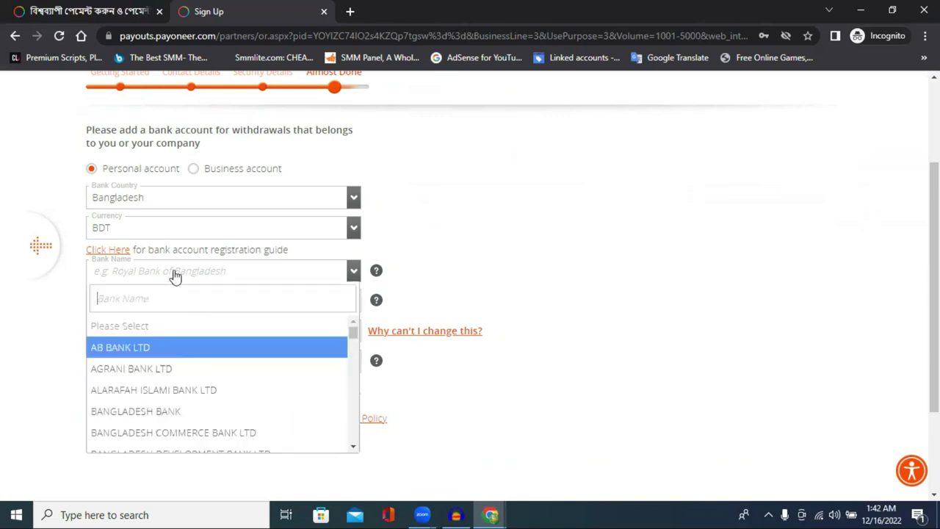
click(470, 268)
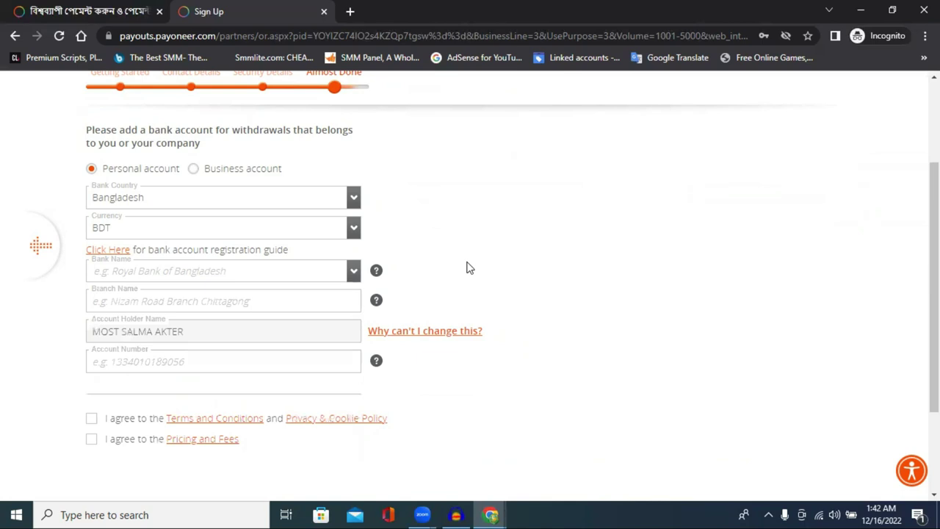
click(273, 277)
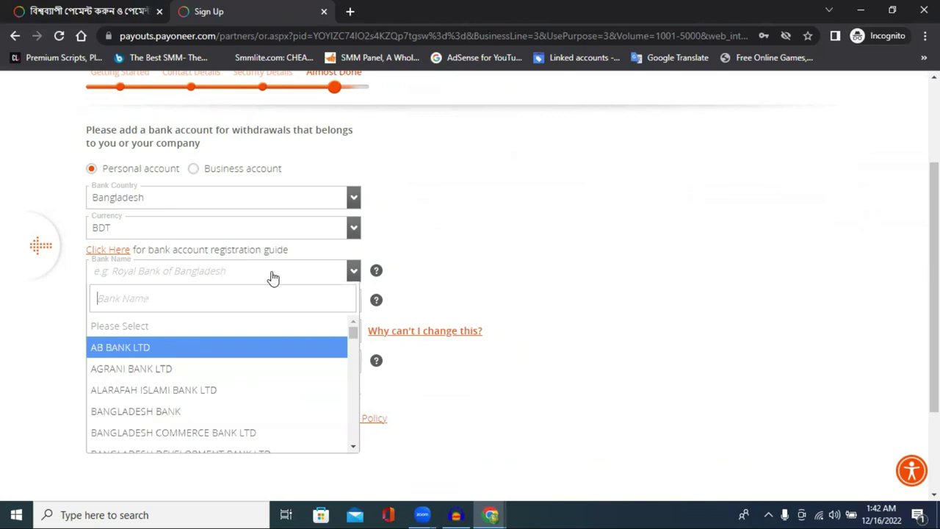
click(155, 300)
click(463, 274)
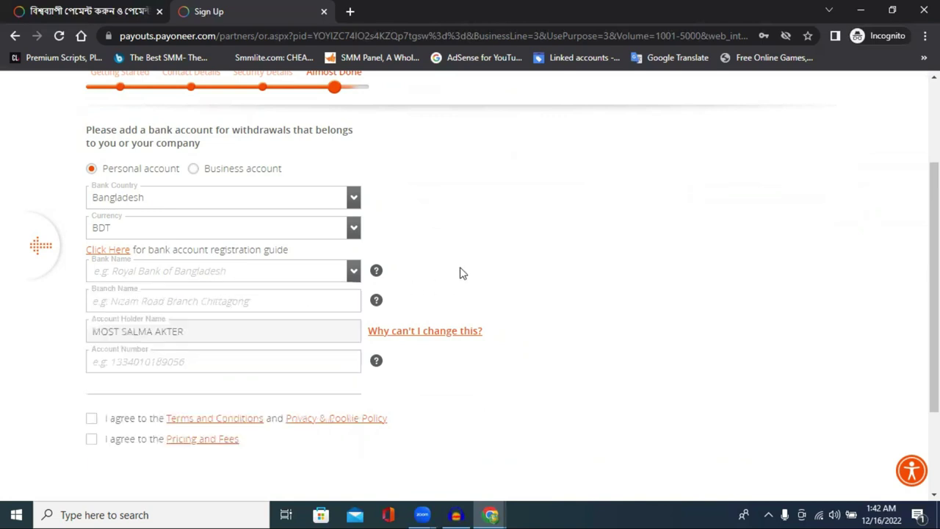
click(200, 280)
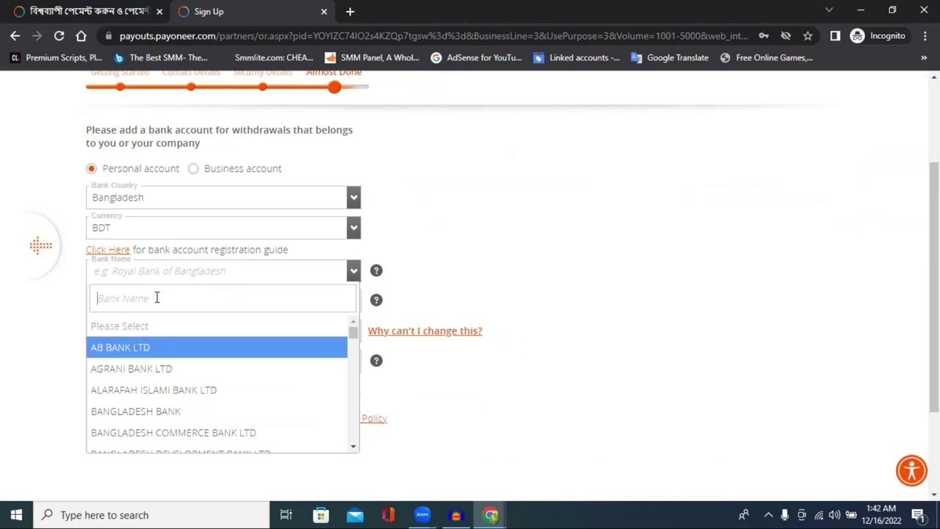
Step: Filter the bank list by 'd' and choose DUTCHBANGLA BANK LTD
text(d)
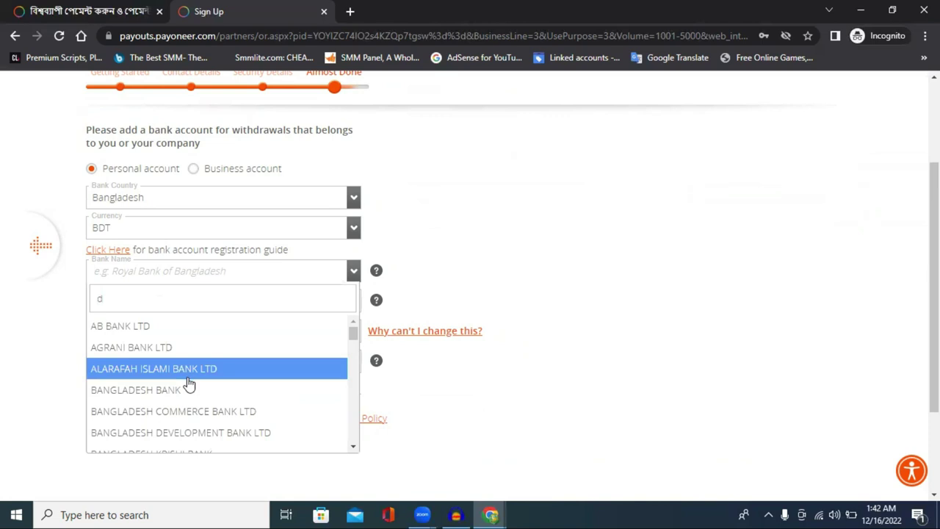
scroll(189, 384, down, 1)
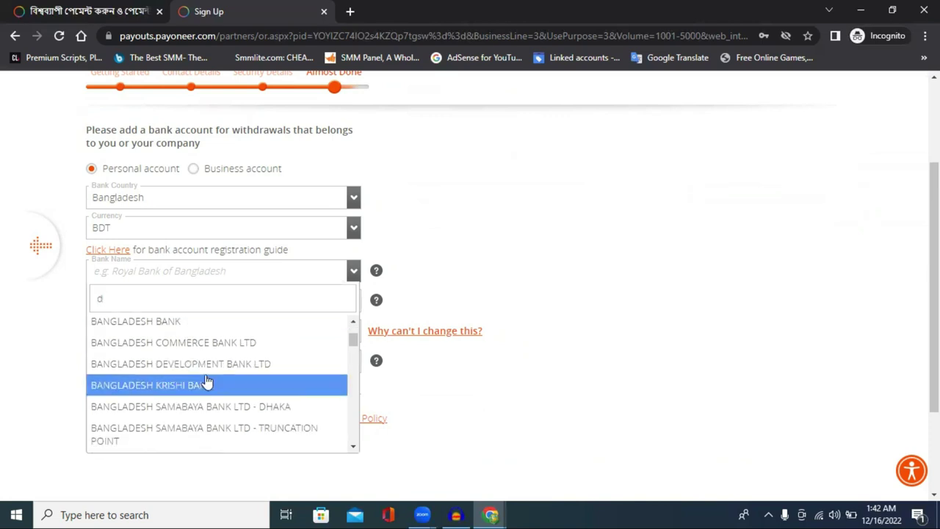
scroll(204, 384, down, 2)
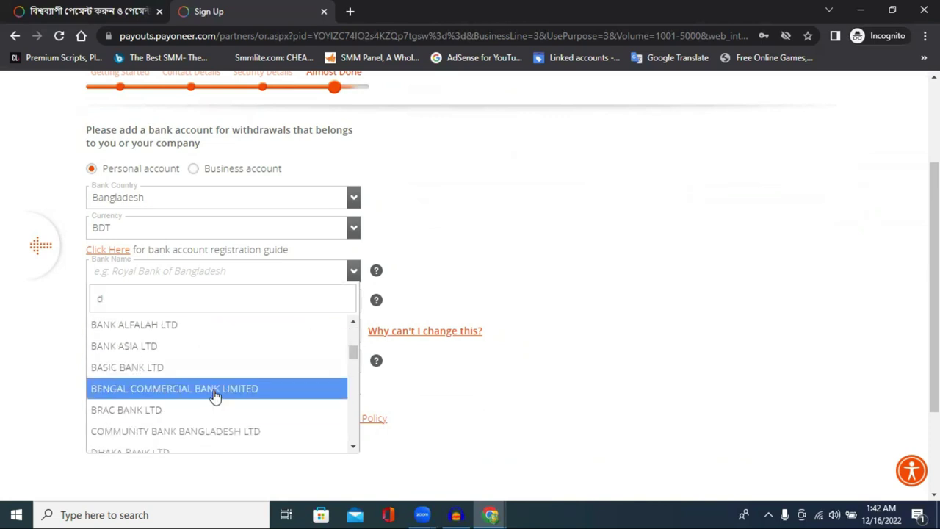
scroll(212, 385, down, 1)
scroll(211, 384, down, 1)
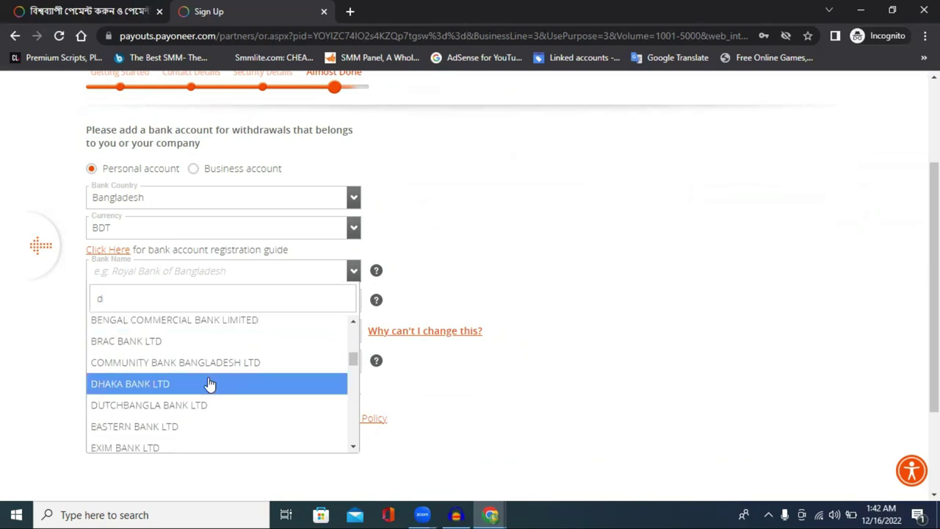
click(204, 415)
click(158, 303)
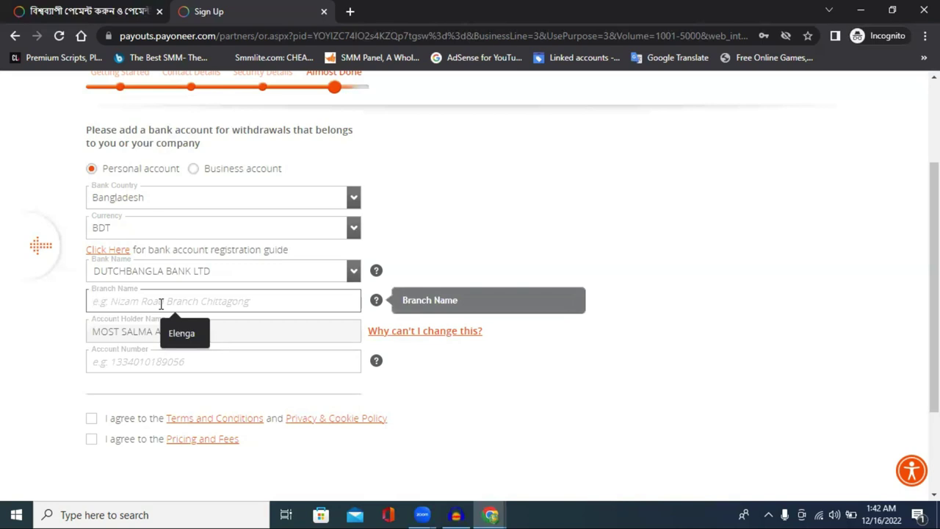
Step: Enter 'sondorgong' as the branch name, inserting the missing 'r' and final 'g'
scroll(160, 306, up, 2)
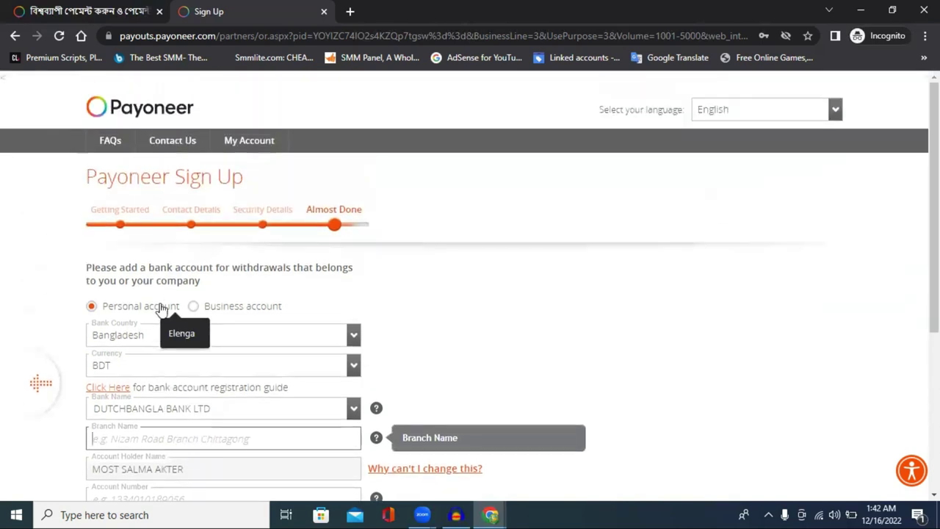
scroll(143, 290, down, 4)
click(122, 166)
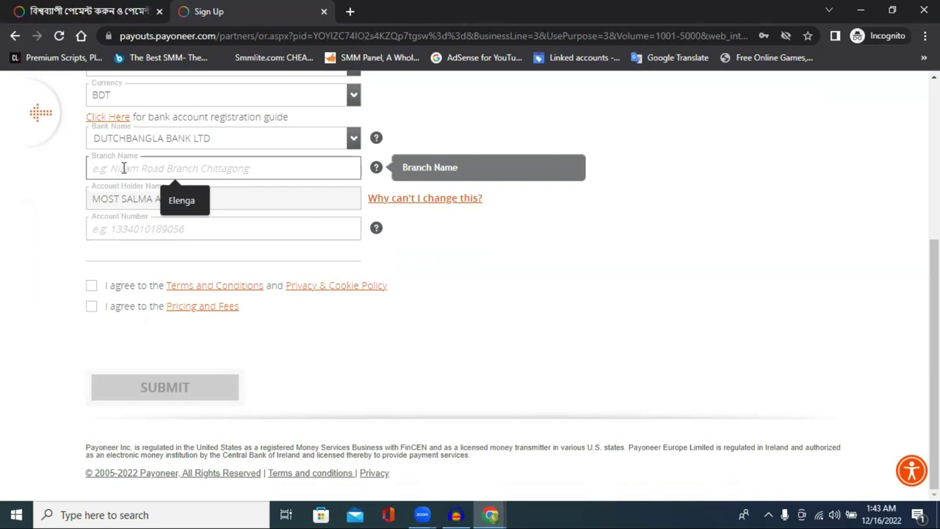
text(s)
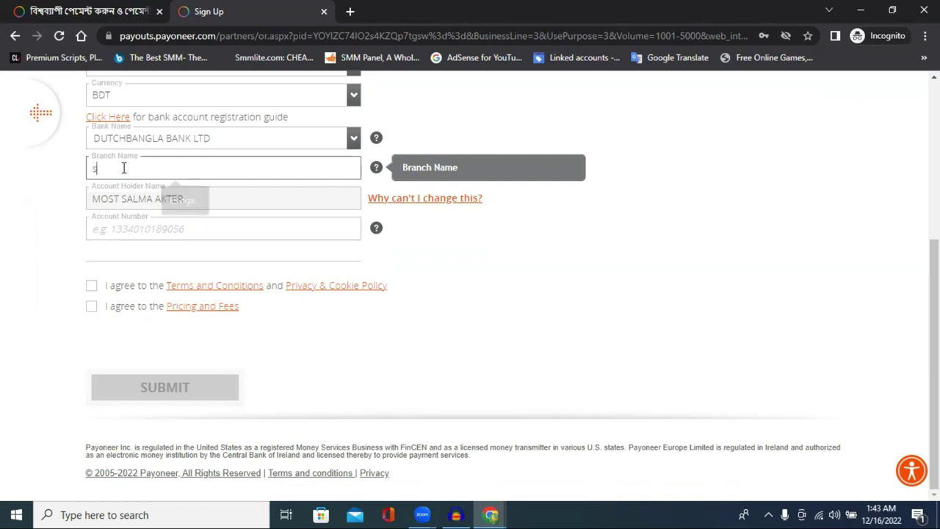
text(ond)
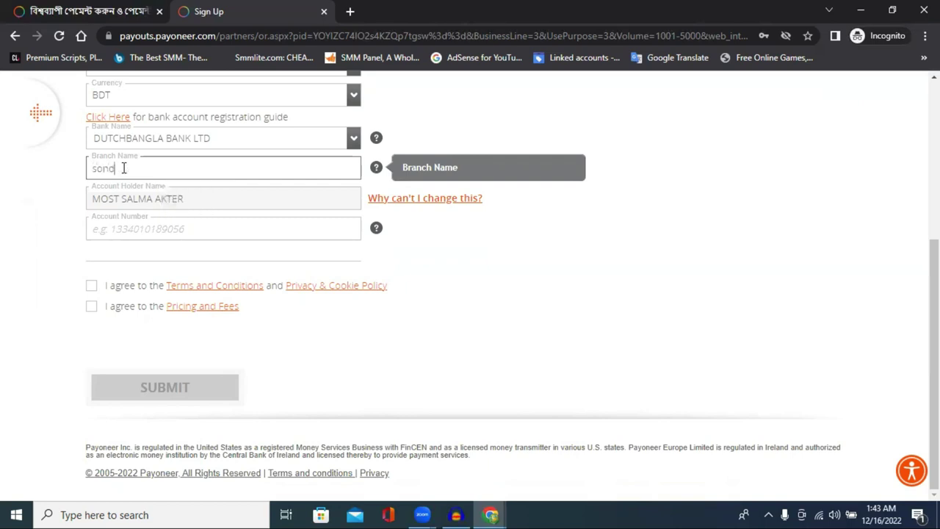
text(od)
text(gon)
click(125, 168)
text(r)
key(End)
text(g)
Step: Type the bank account number, then replace its one mistyped digit
click(144, 229)
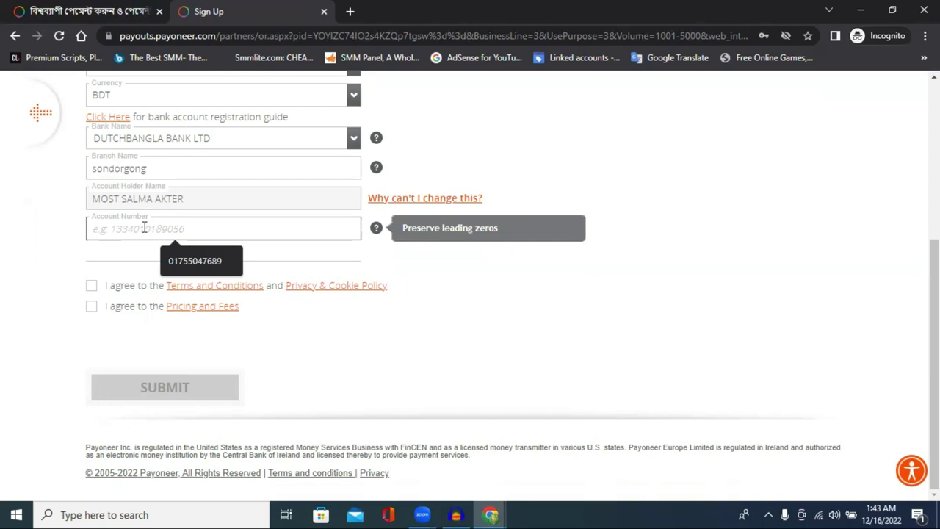
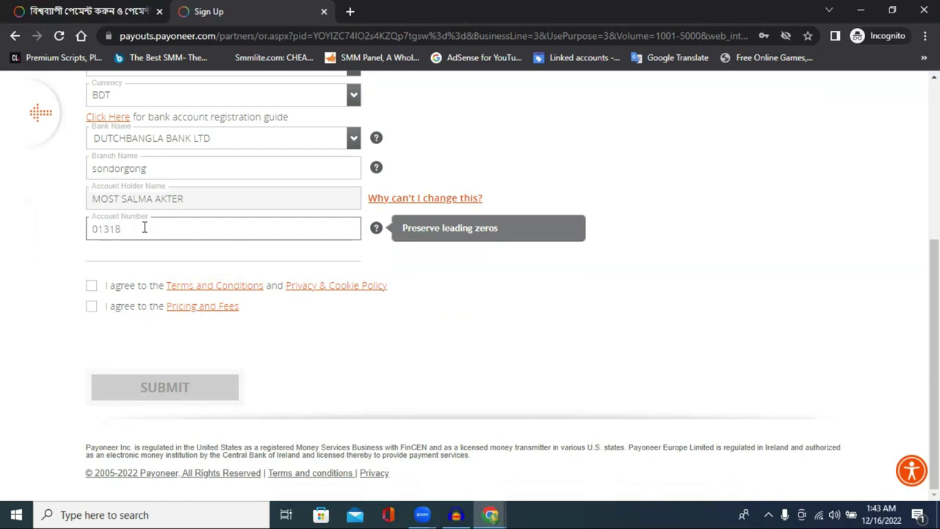
scroll(494, 338, up, 2)
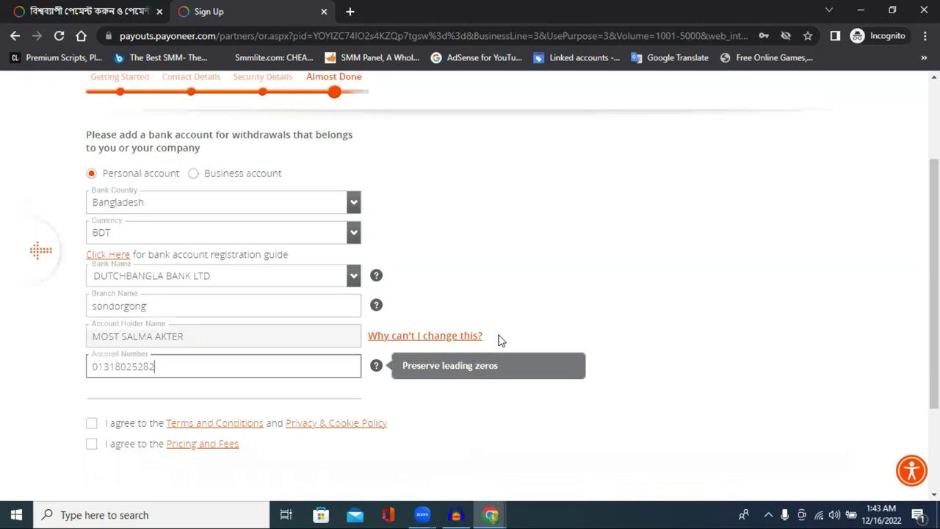
drag(149, 365, 144, 366)
text(6)
click(586, 238)
scroll(243, 200, down, 1)
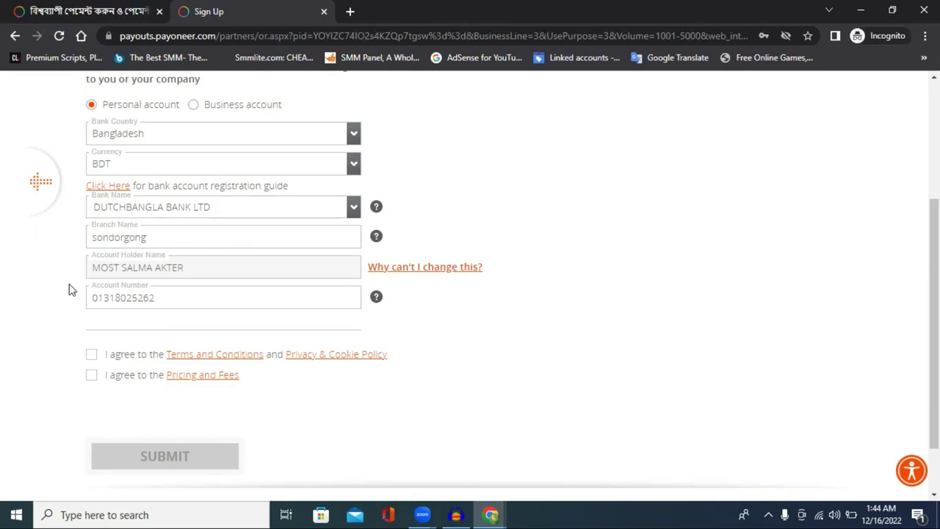
Step: Tick the Terms and Conditions and Pricing and Fees agreements and submit the application
click(91, 355)
click(91, 375)
click(91, 355)
click(91, 355)
scroll(110, 374, down, 1)
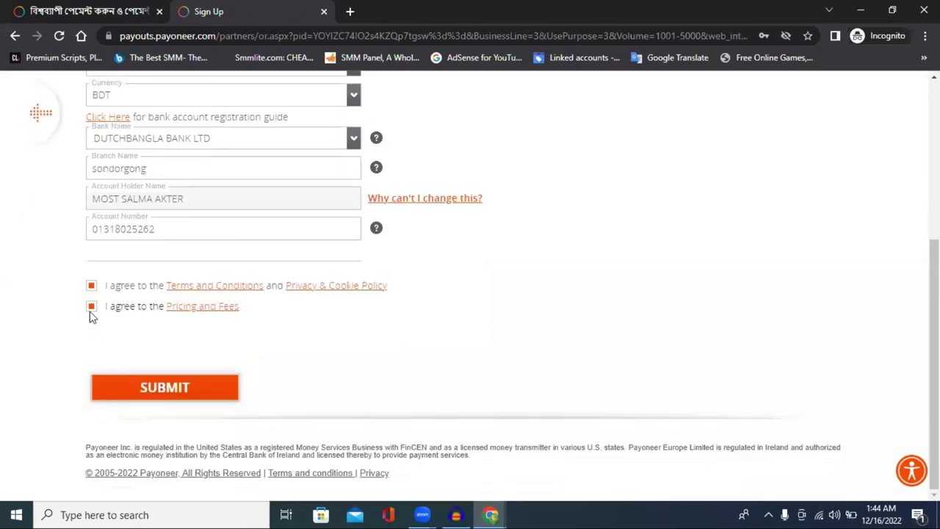
click(144, 389)
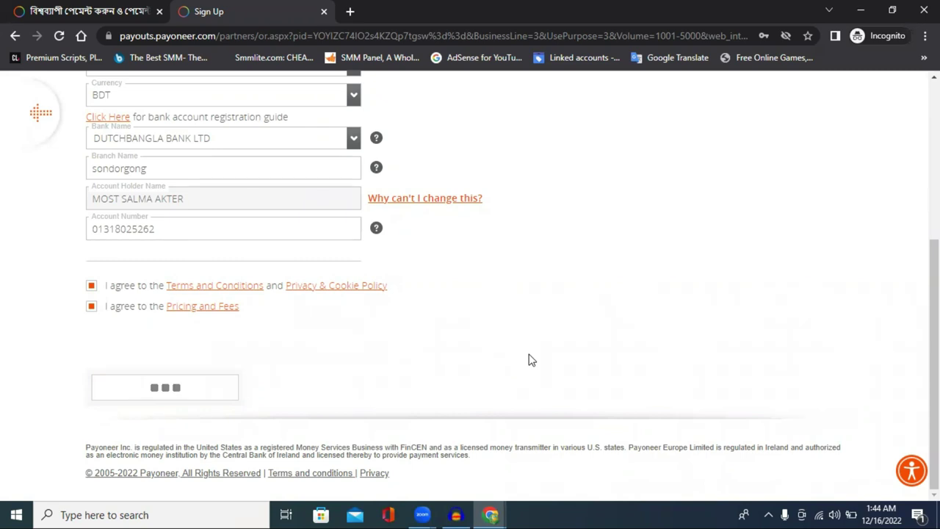
Step: Scroll through the confirmation page showing the application under review
scroll(532, 360, down, 4)
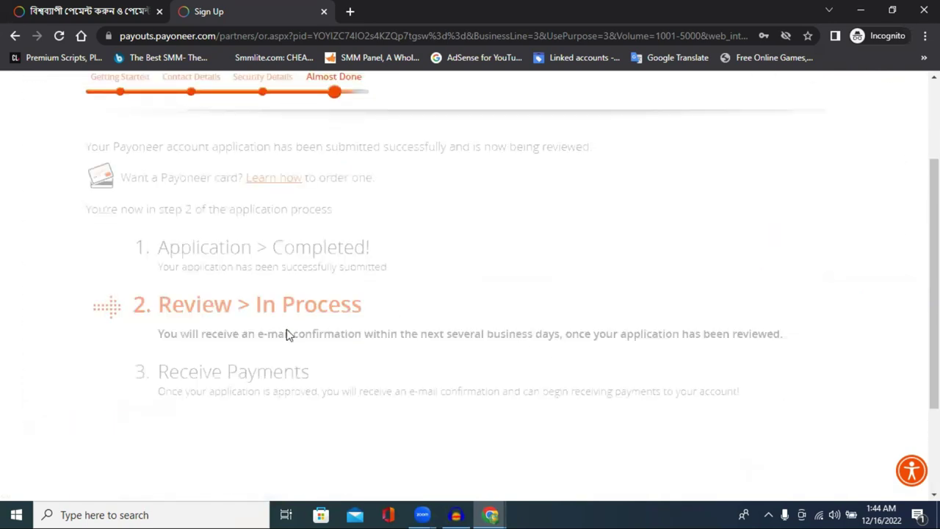
scroll(288, 335, down, 1)
scroll(292, 332, down, 1)
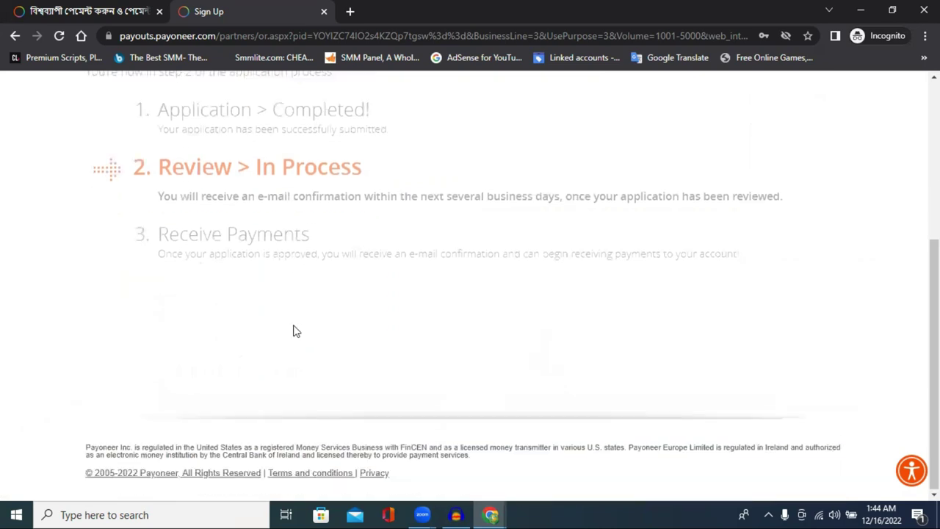
scroll(328, 335, up, 3)
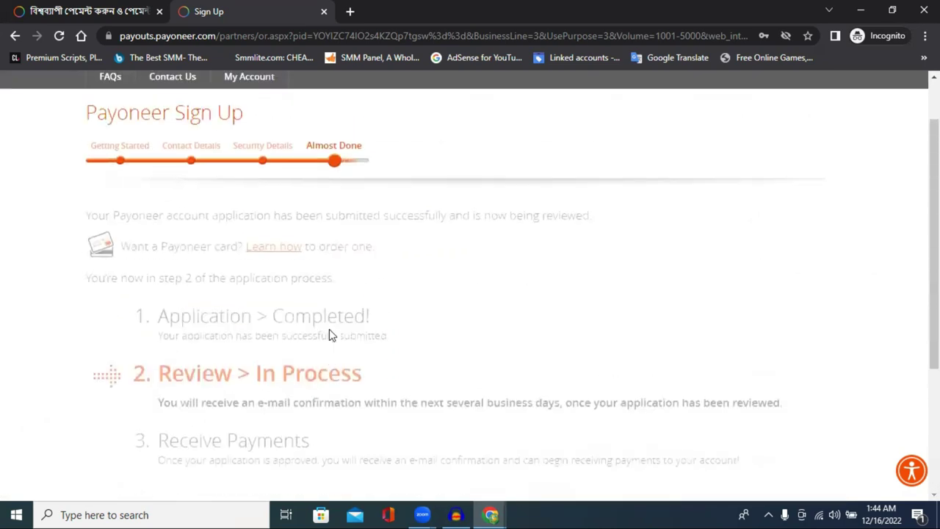
scroll(328, 335, down, 2)
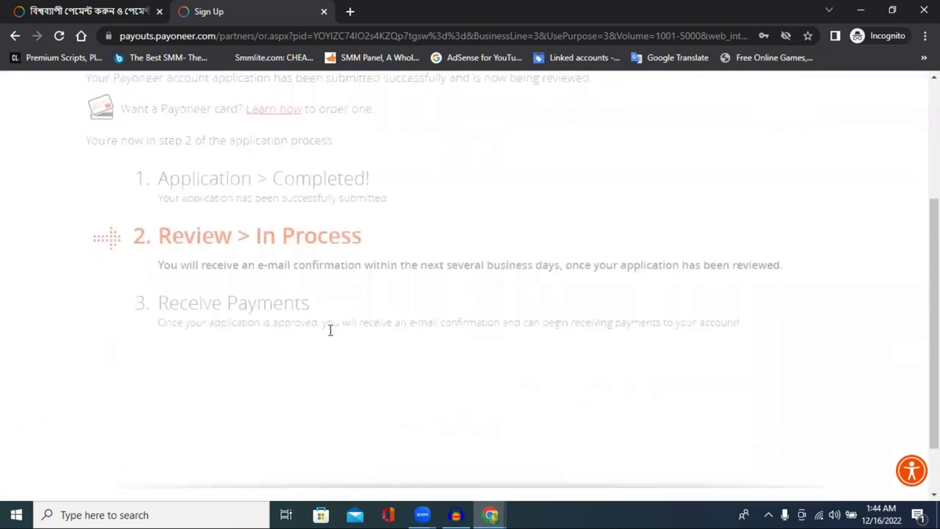
Step: Search 'gmail' in a new tab and start the Gmail sign-in
click(350, 11)
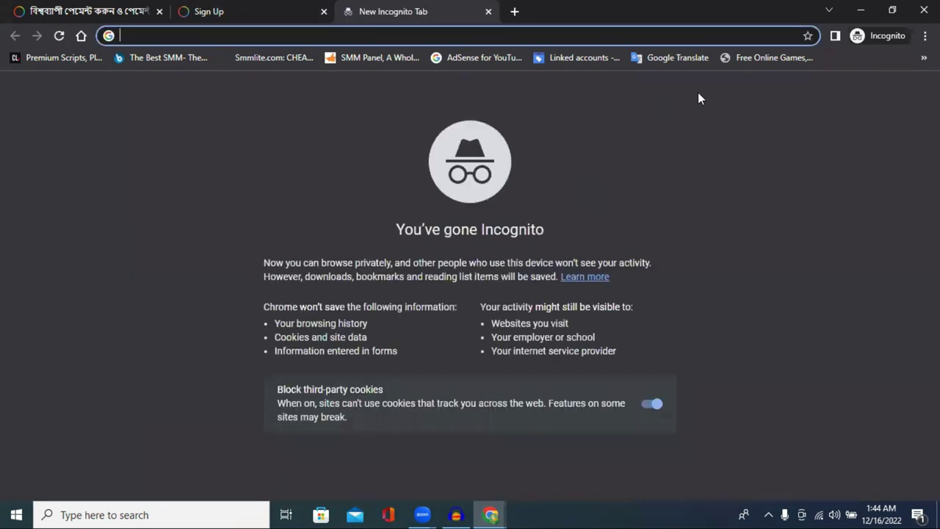
text(gmai)
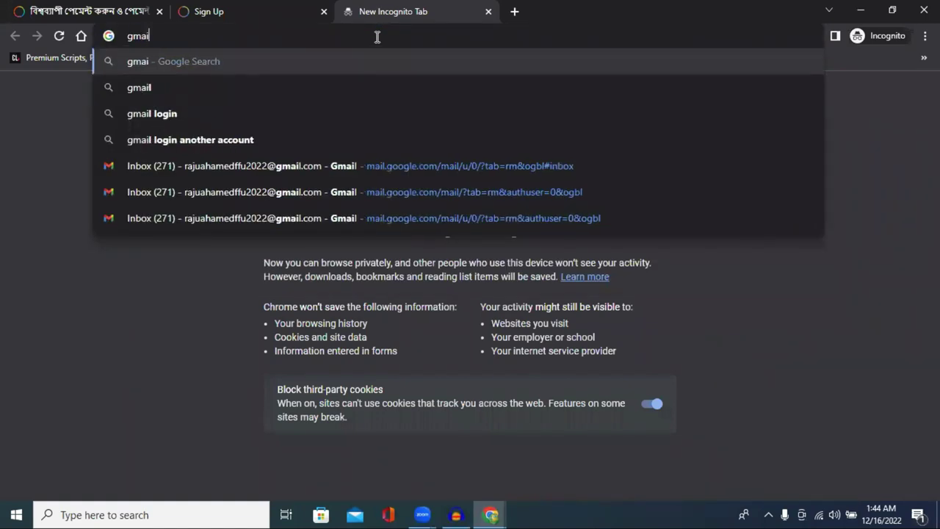
text(l)
key(Return)
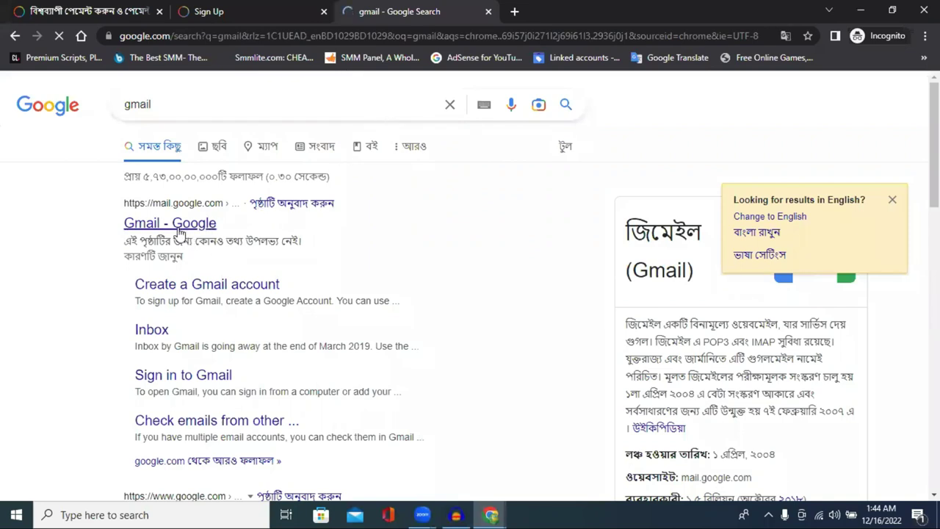
click(252, 12)
click(404, 10)
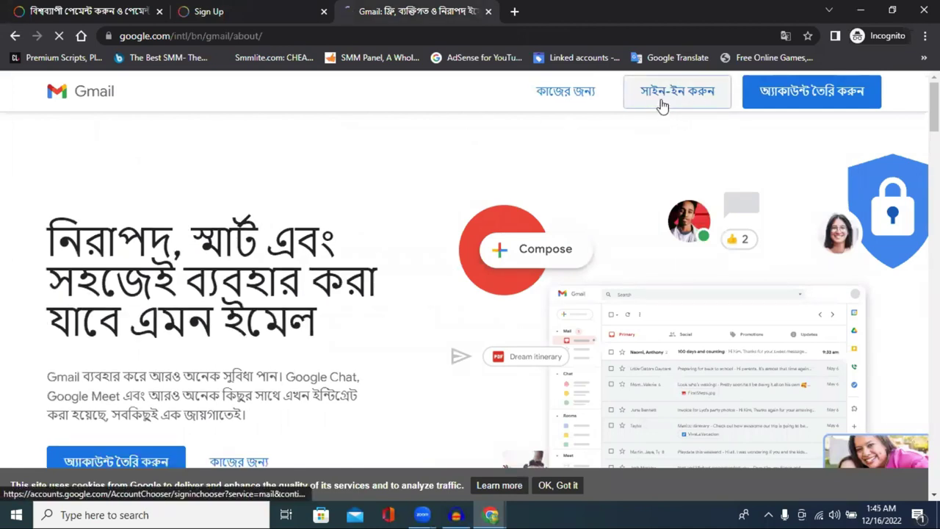
click(663, 105)
Step: Switch between the Gmail and Payoneer tabs, ending on the payoneer.com/bd page
click(257, 11)
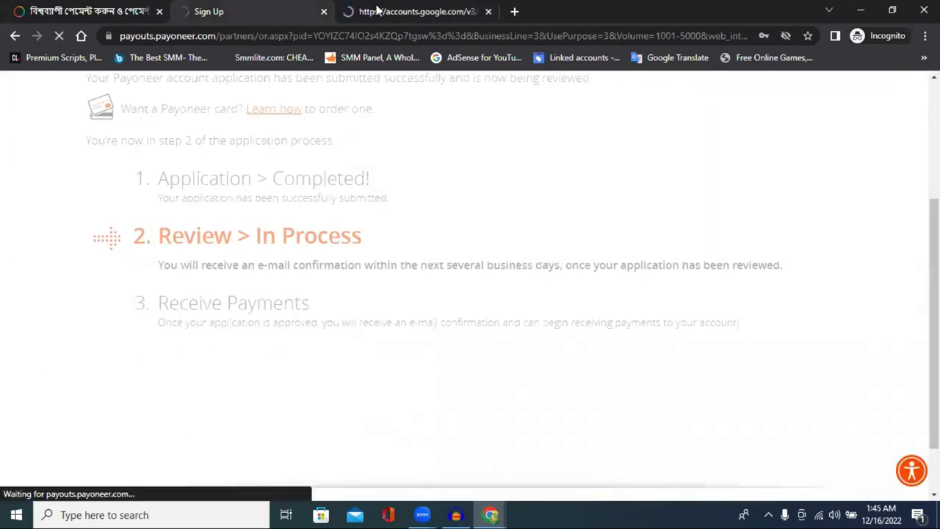
click(377, 9)
click(294, 11)
click(367, 10)
click(233, 9)
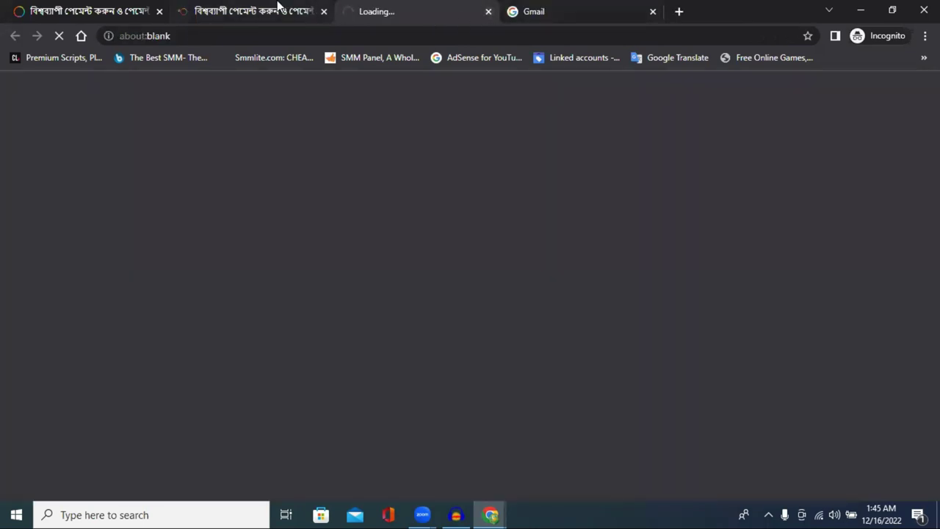
Step: Open the Payoneer sign-in page in a new tab and close the duplicate home tab
click(280, 8)
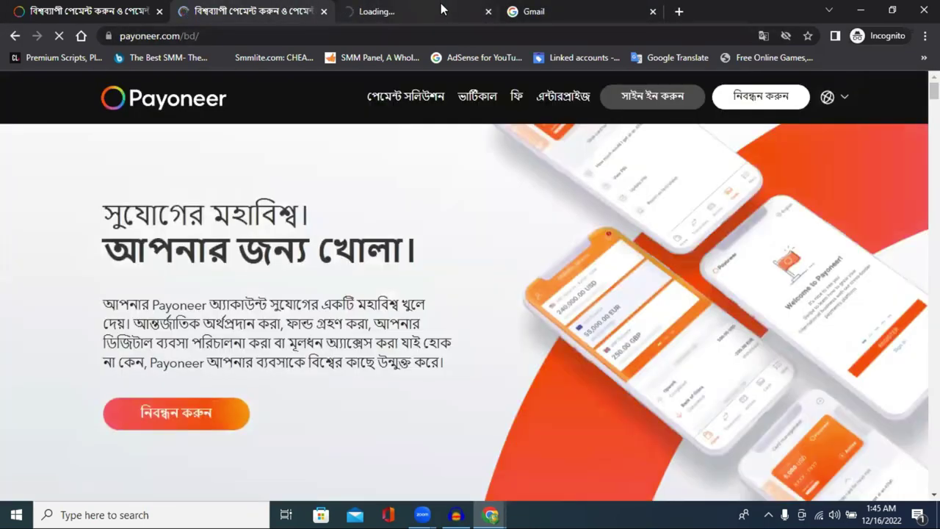
click(441, 9)
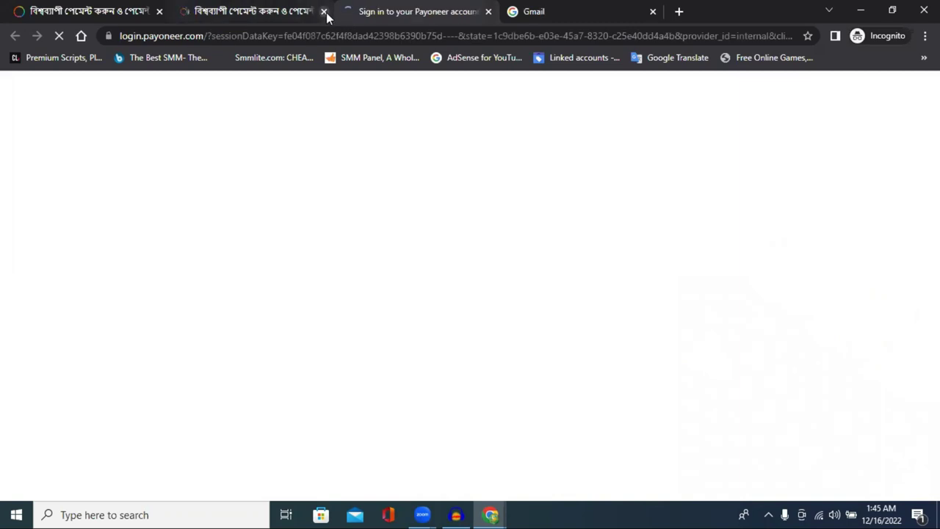
click(325, 12)
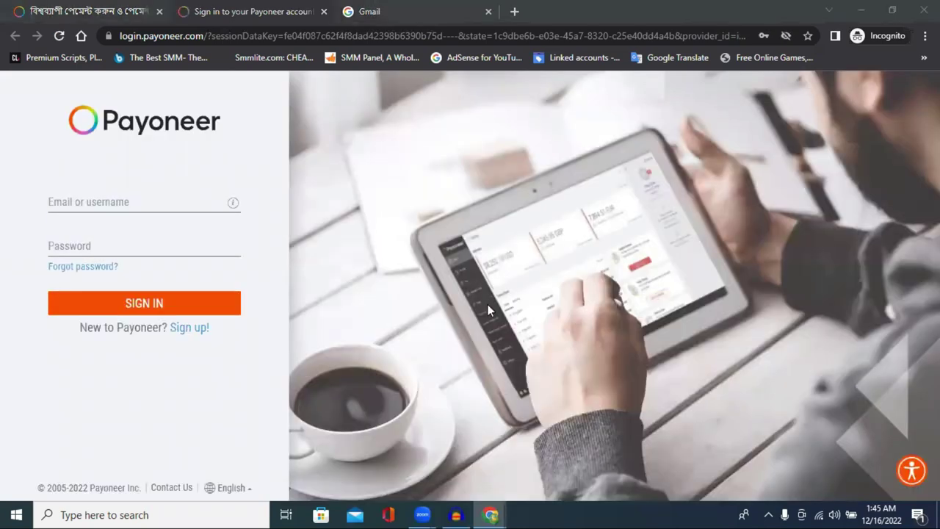
Step: Sign in with the account e-mail, trimming a stray space, and the saved password
click(131, 202)
key(ctrl+v)
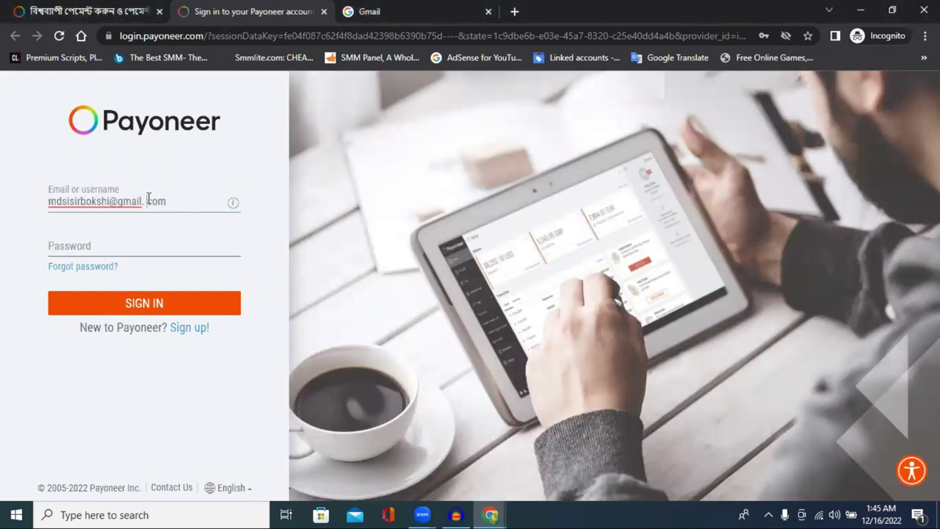
key(BackSpace)
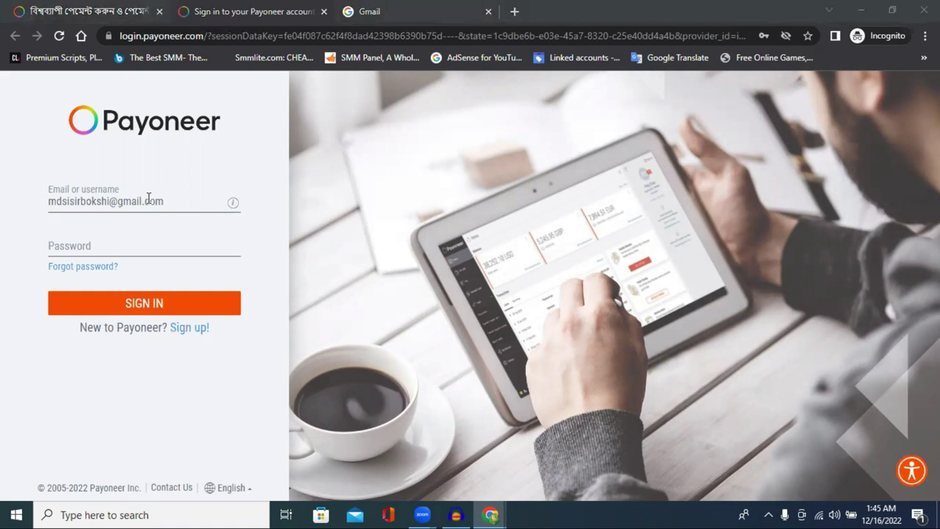
click(78, 246)
key(ctrl+v)
click(137, 307)
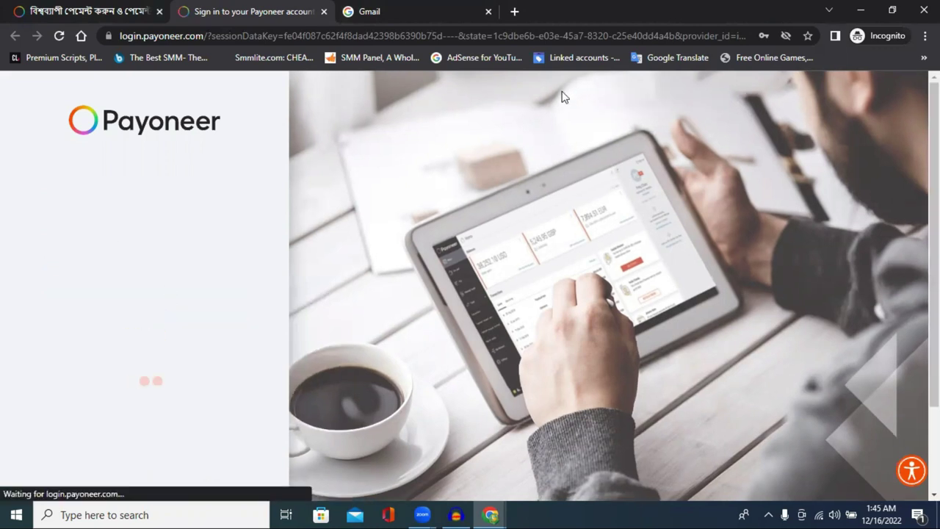
Step: Turn on two-step verification with the SMS code, acknowledge the recovery code, then go to Gmail
scroll(150, 274, down, 2)
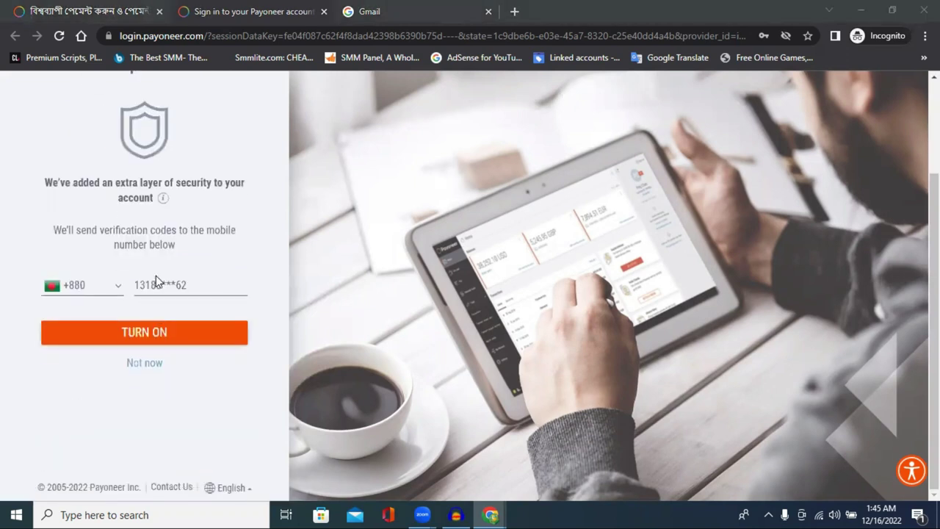
click(175, 336)
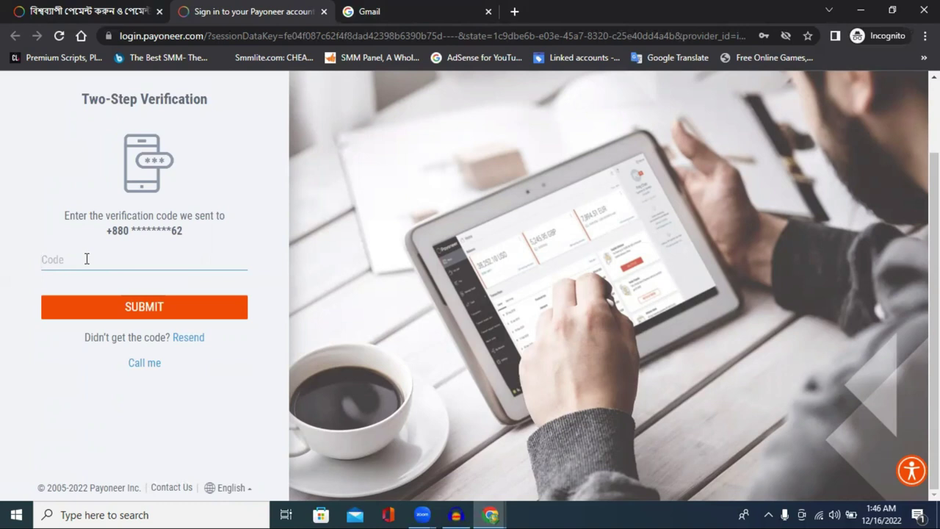
click(95, 308)
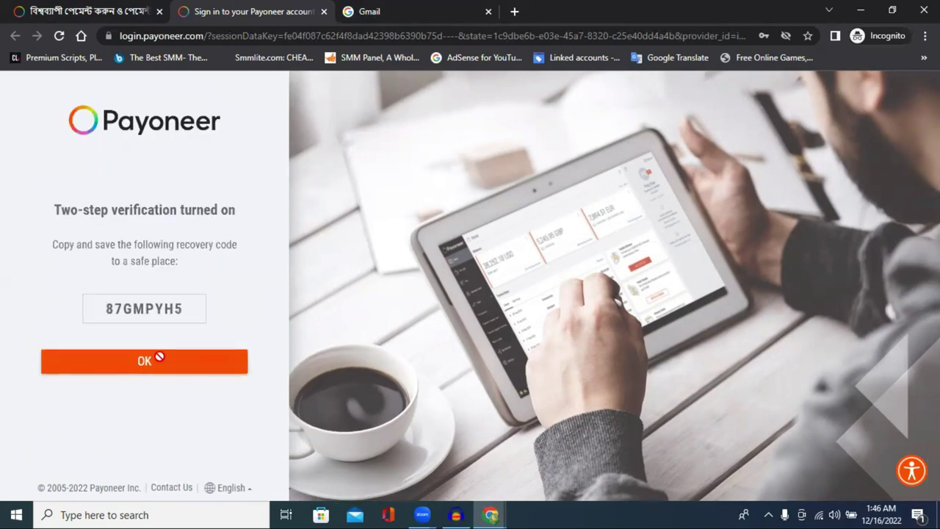
click(159, 358)
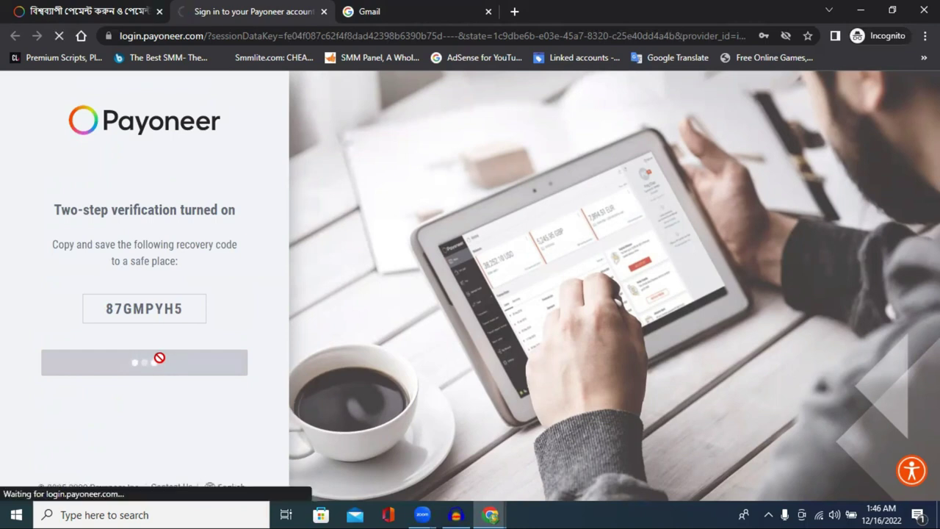
click(483, 15)
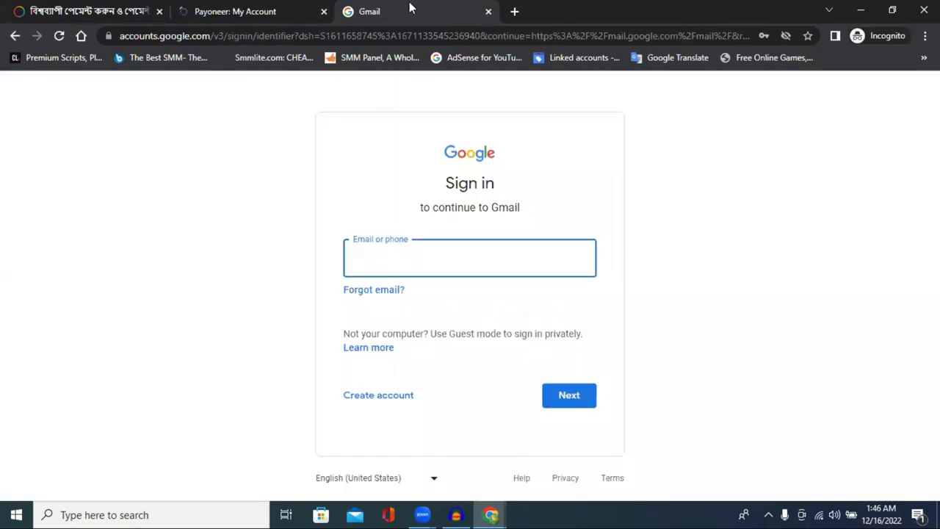
Step: Close the Gmail tab and choose UPDATE NOW on the Payoneer My Account page
click(489, 11)
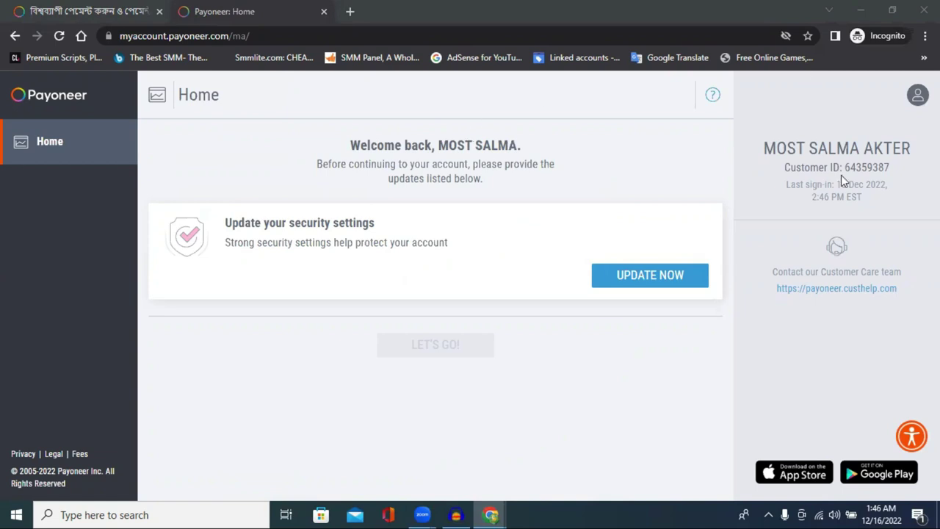
click(57, 95)
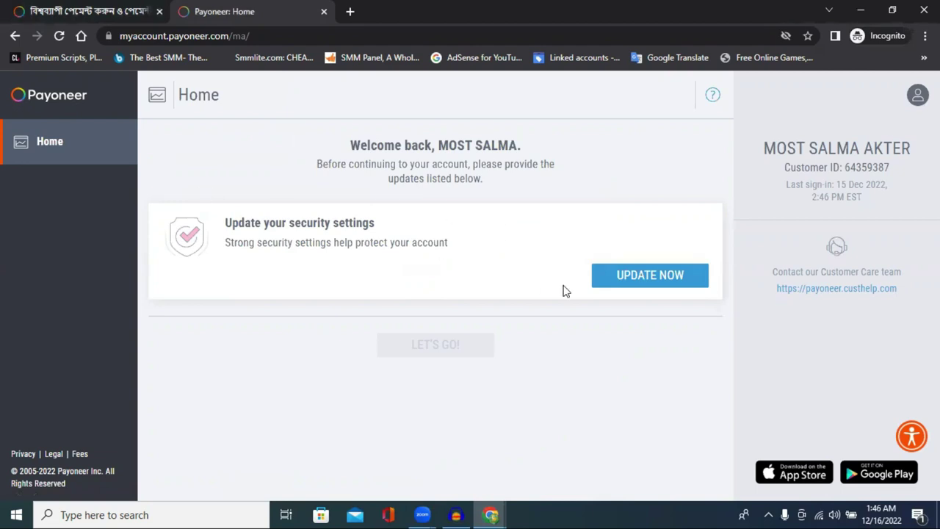
click(641, 283)
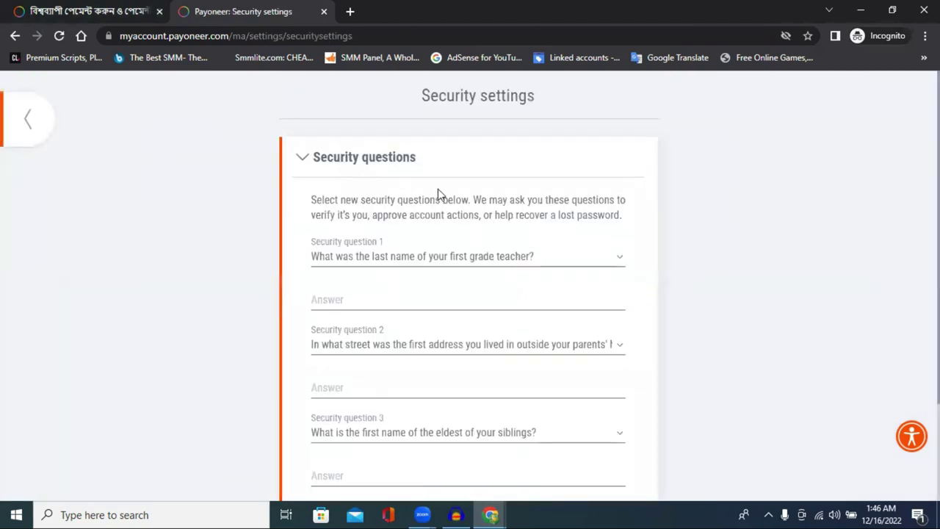
Step: Set security question 1 to the first pet question and enter the pet's name as its answer
scroll(294, 190, down, 2)
scroll(369, 193, up, 1)
click(370, 204)
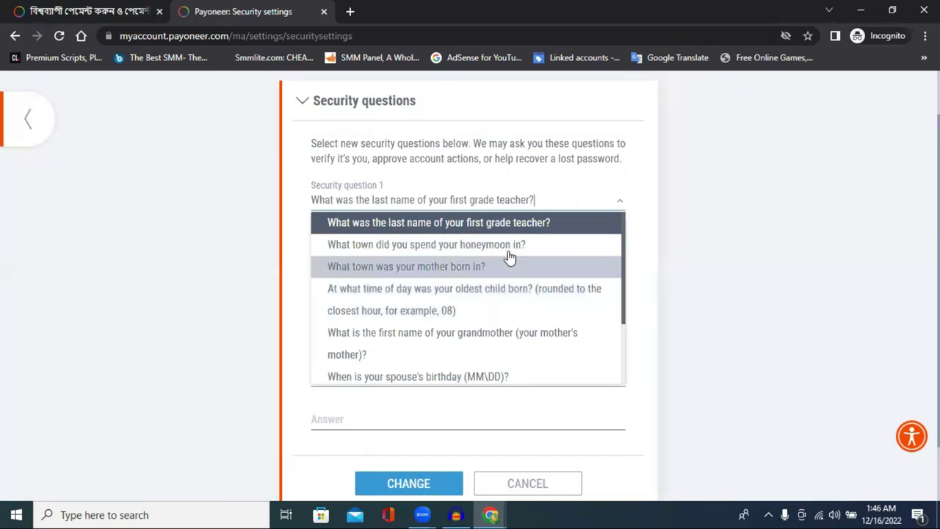
scroll(504, 268, down, 1)
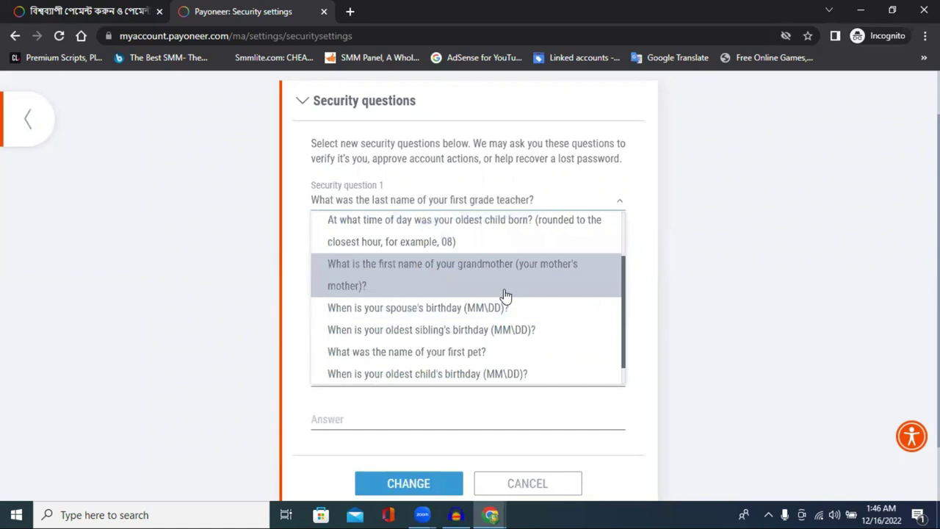
scroll(505, 294, down, 1)
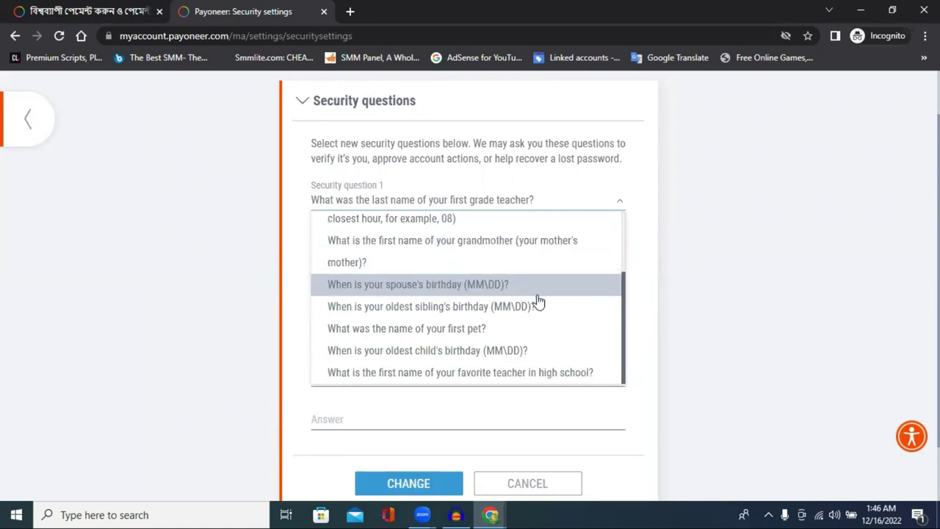
click(519, 329)
click(357, 246)
text(s)
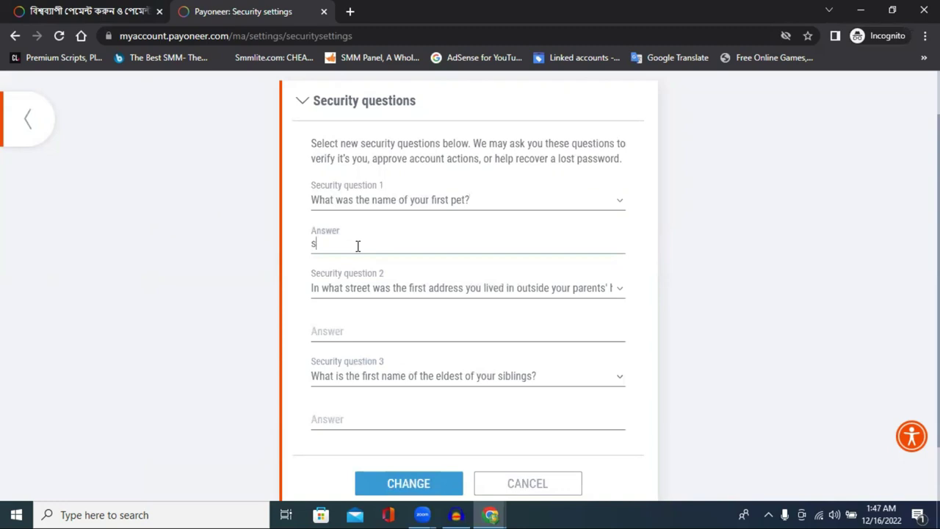
key(BackSpace)
Step: Set security question 2 to the grandfather's birth city question
scroll(353, 281, down, 1)
click(424, 222)
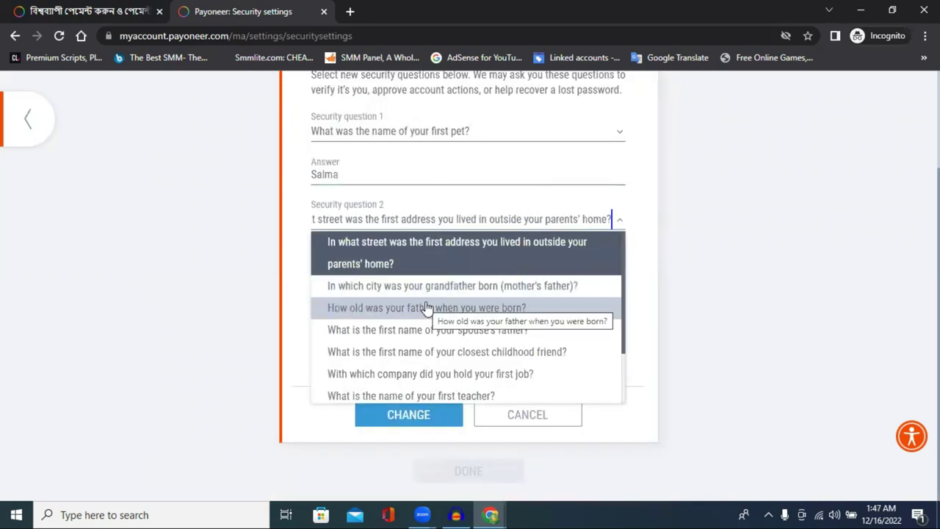
click(428, 294)
click(360, 259)
Step: Copy the first answer into the second and third answer fields, then submit the changes
double_click(324, 174)
key(ctrl+c)
right_click(326, 175)
click(345, 262)
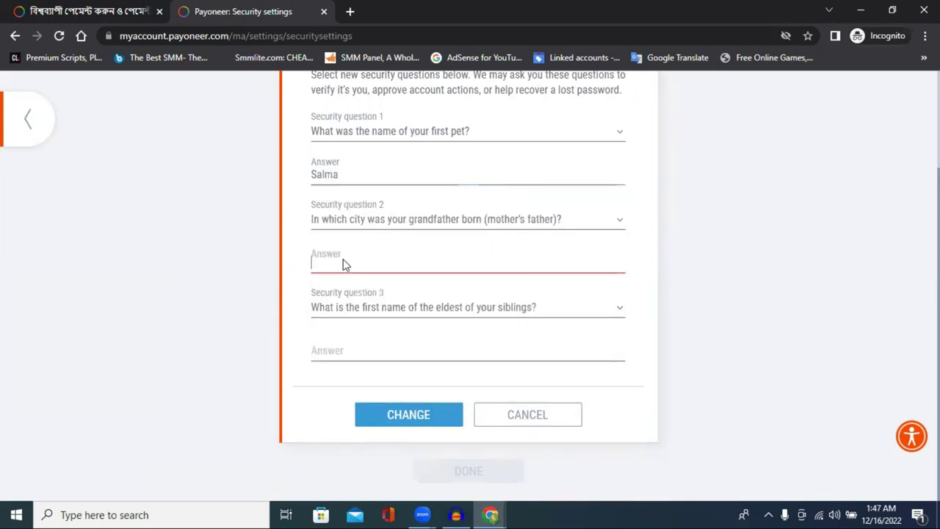
right_click(345, 263)
click(393, 365)
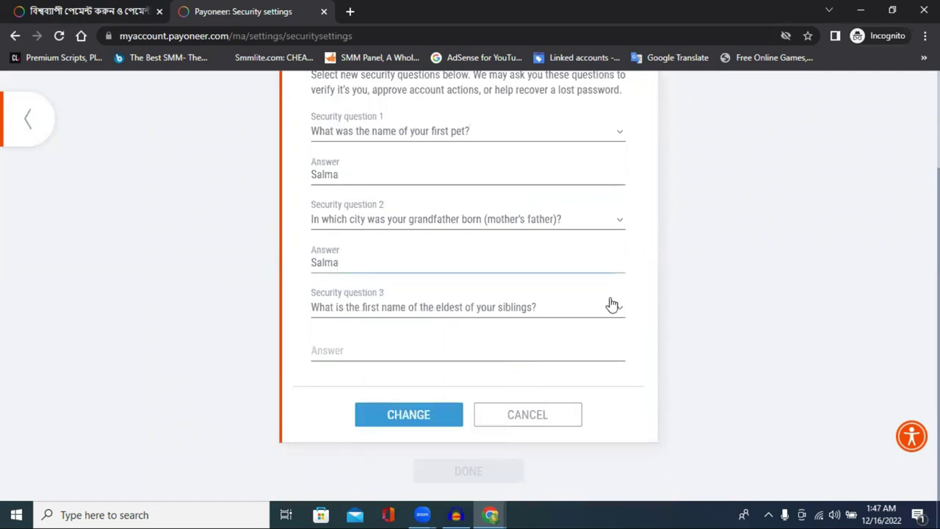
click(399, 350)
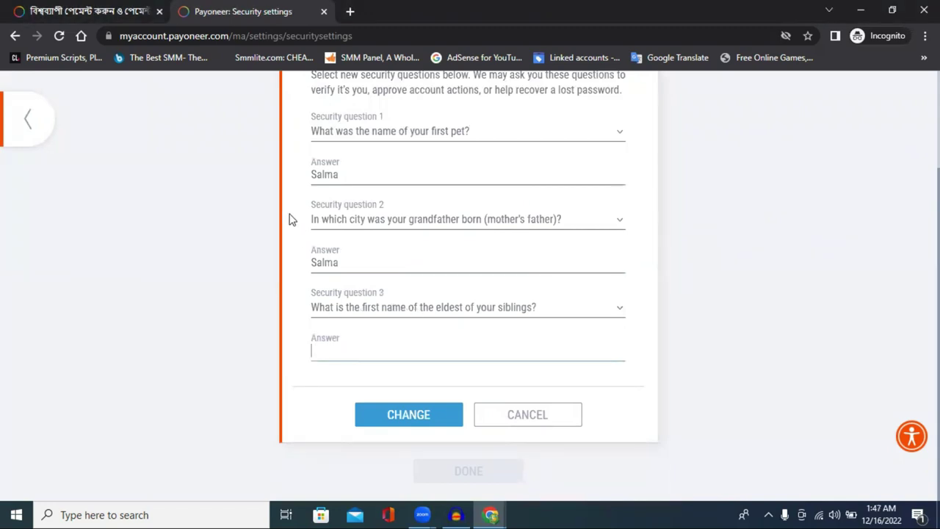
right_click(336, 355)
click(387, 245)
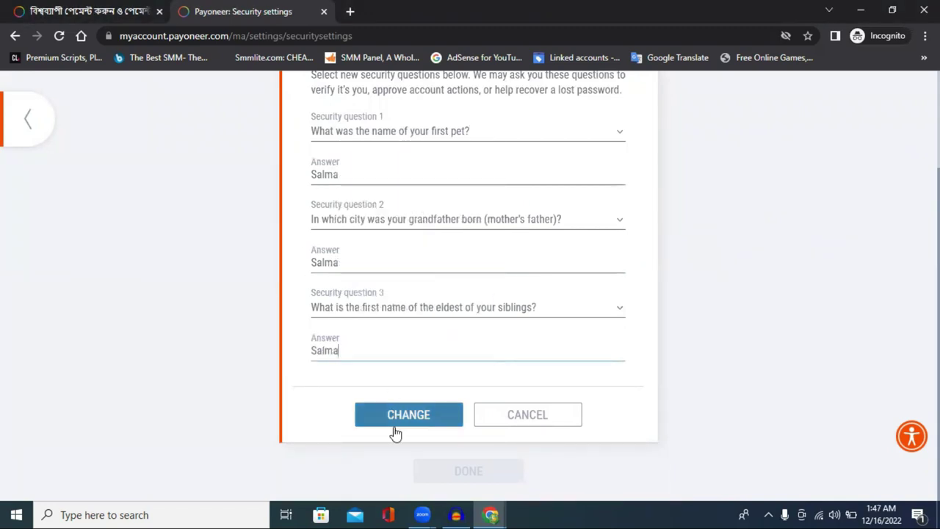
click(405, 416)
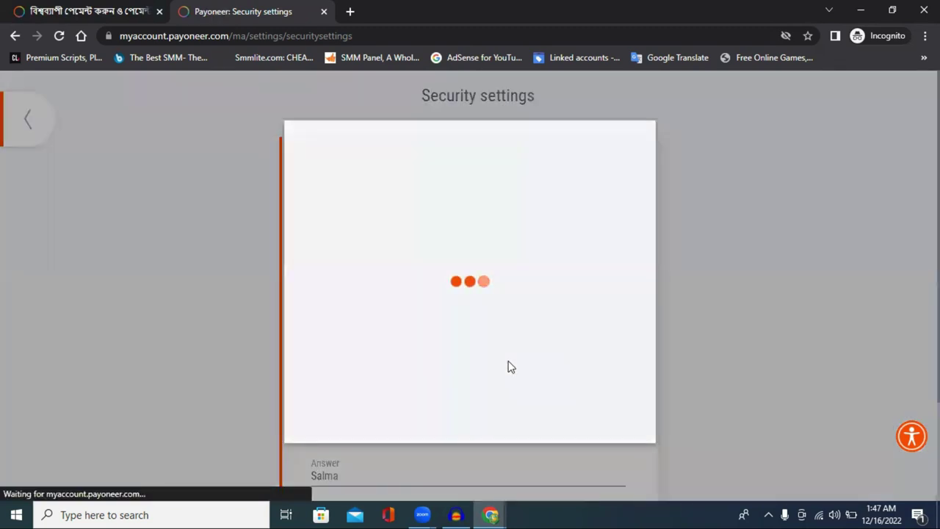
Step: Request the verification code again via Resend, Call me, and I'm not getting the code
click(427, 290)
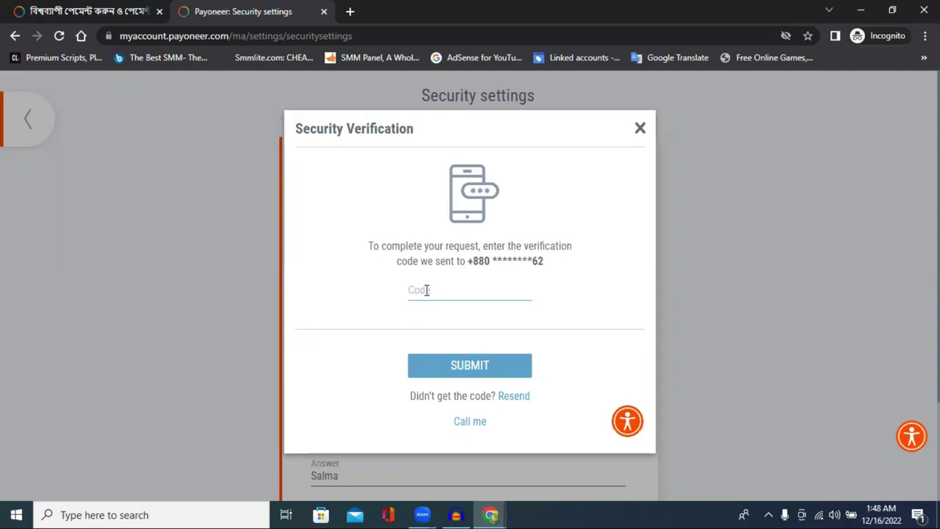
click(520, 396)
click(470, 290)
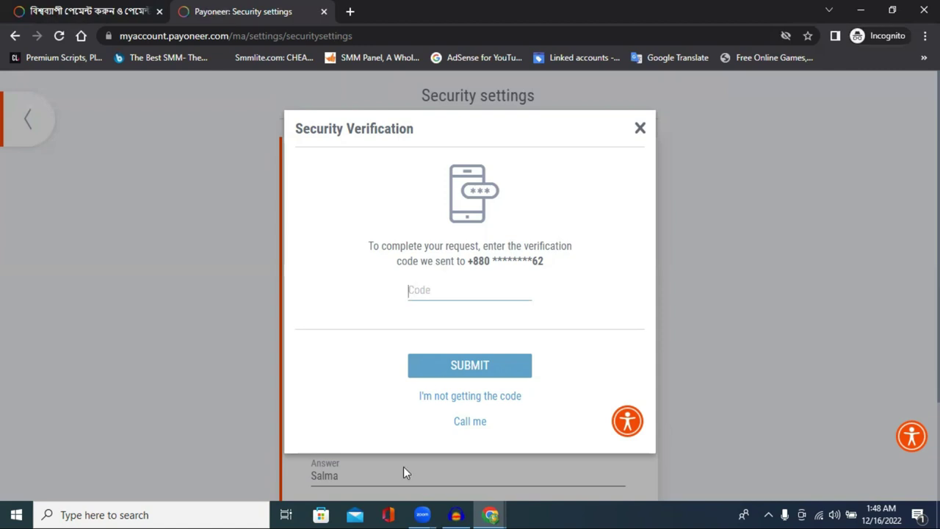
click(474, 424)
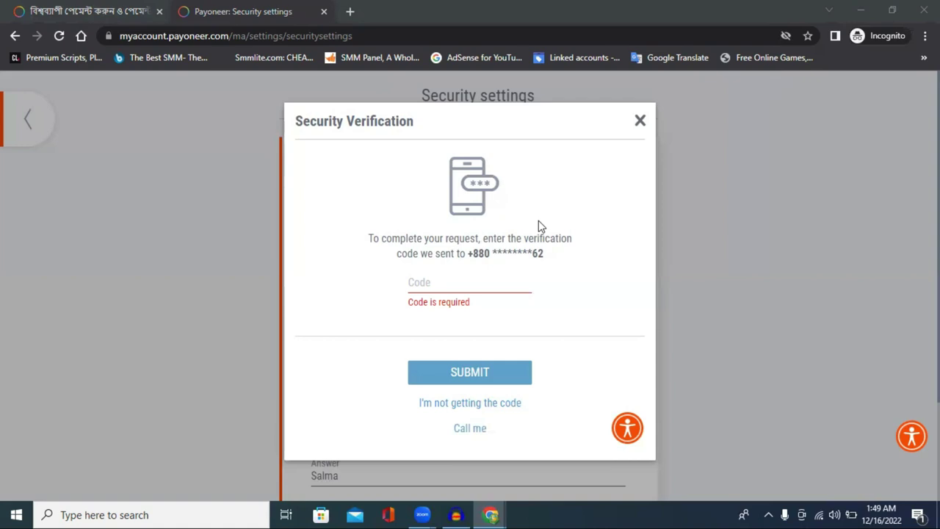
click(472, 404)
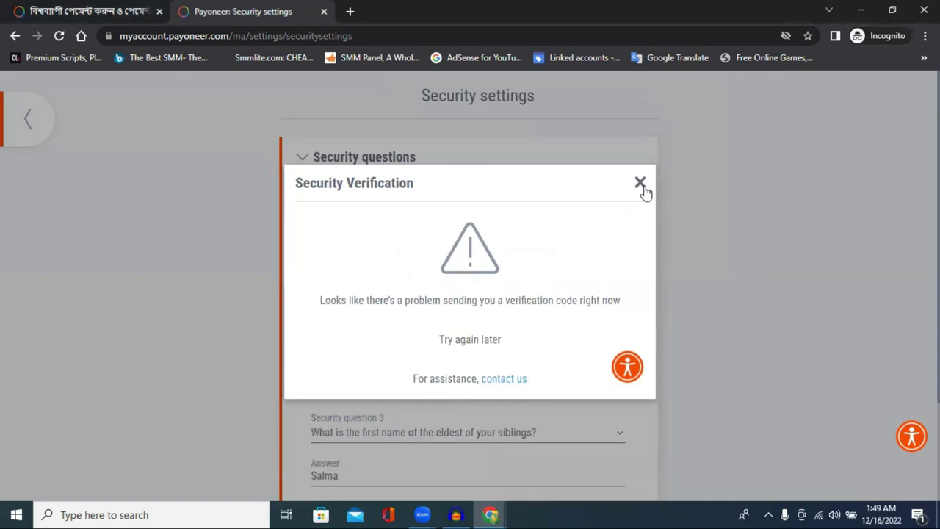
click(642, 184)
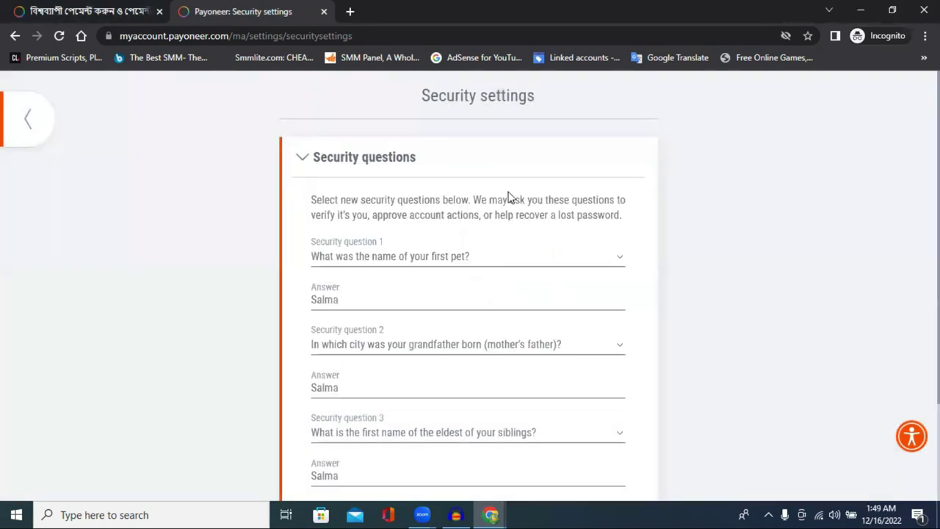
scroll(507, 213, down, 3)
click(401, 414)
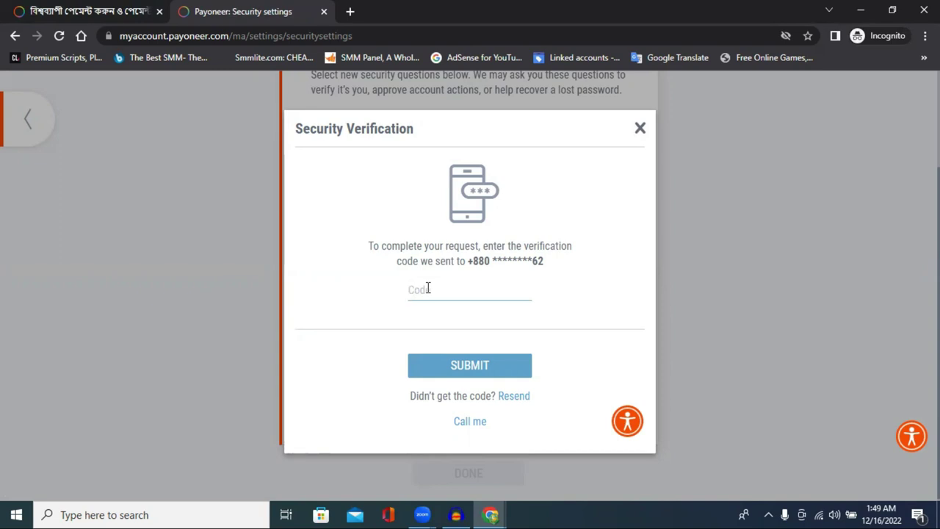
click(440, 371)
double_click(446, 284)
click(447, 285)
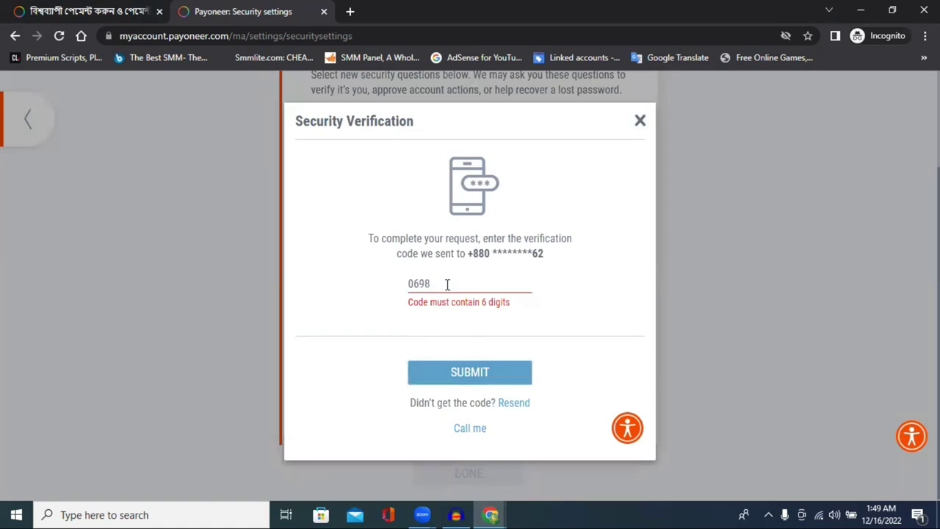
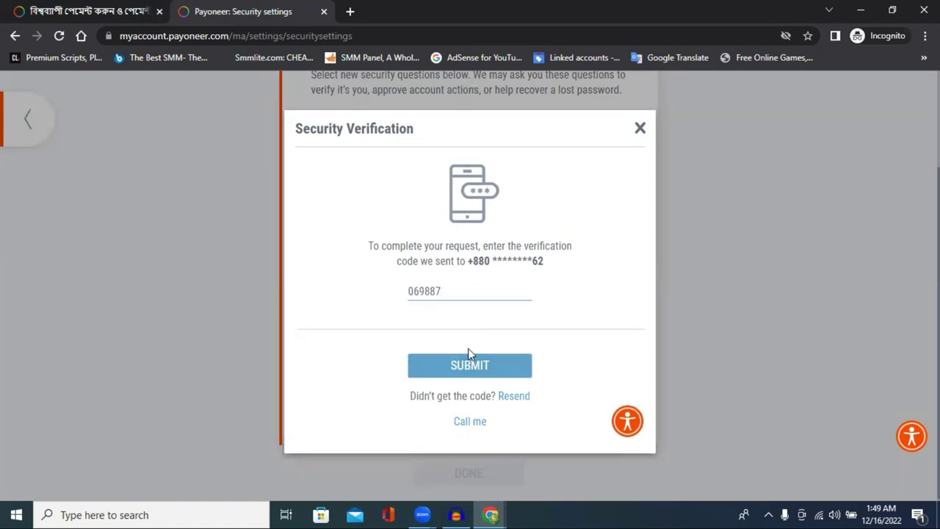
click(465, 367)
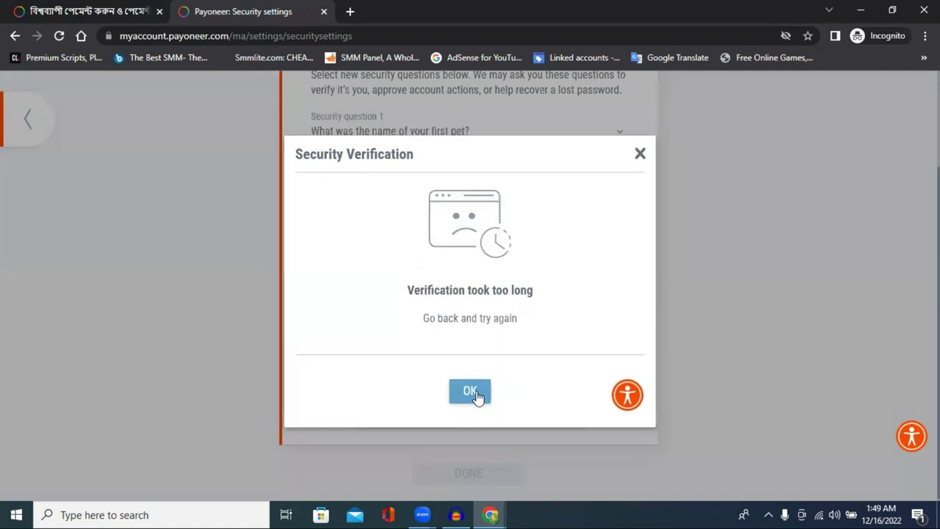
click(478, 394)
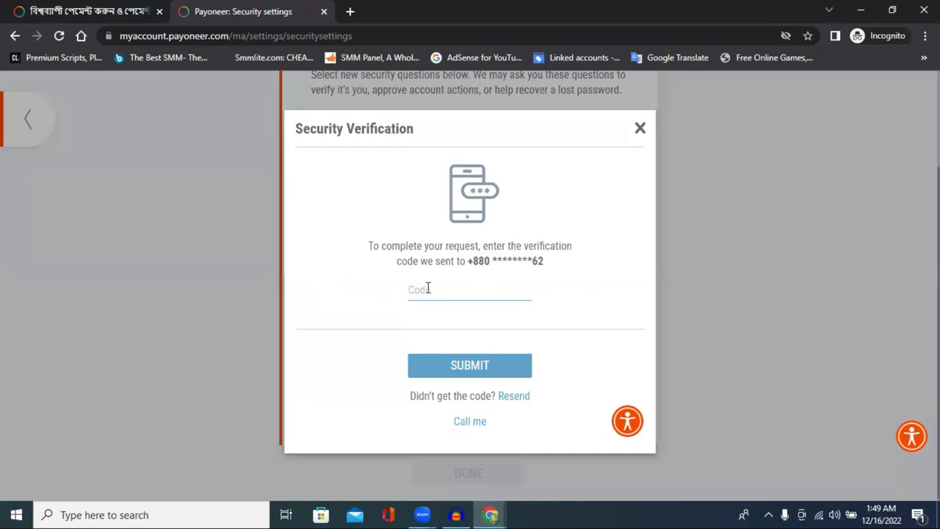
Step: Enter the new SMS code, submit it, and continue to the home page
click(462, 366)
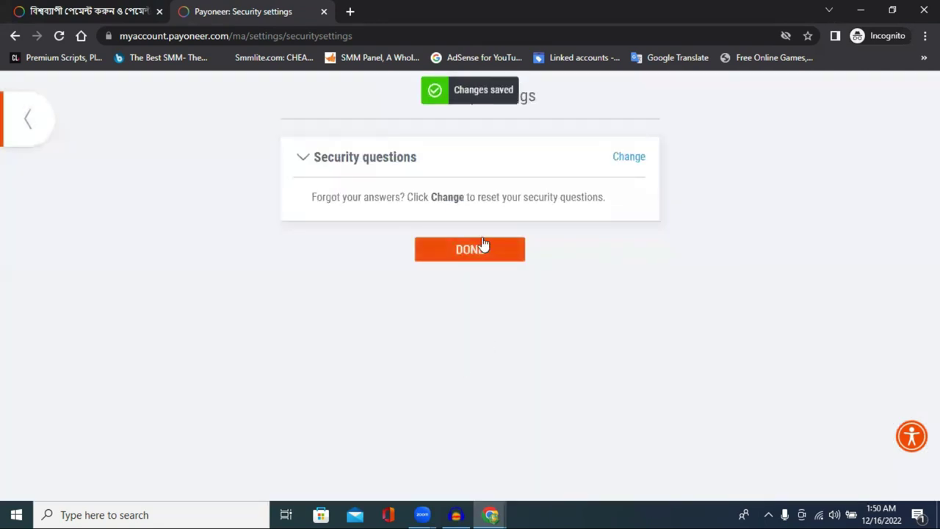
click(471, 251)
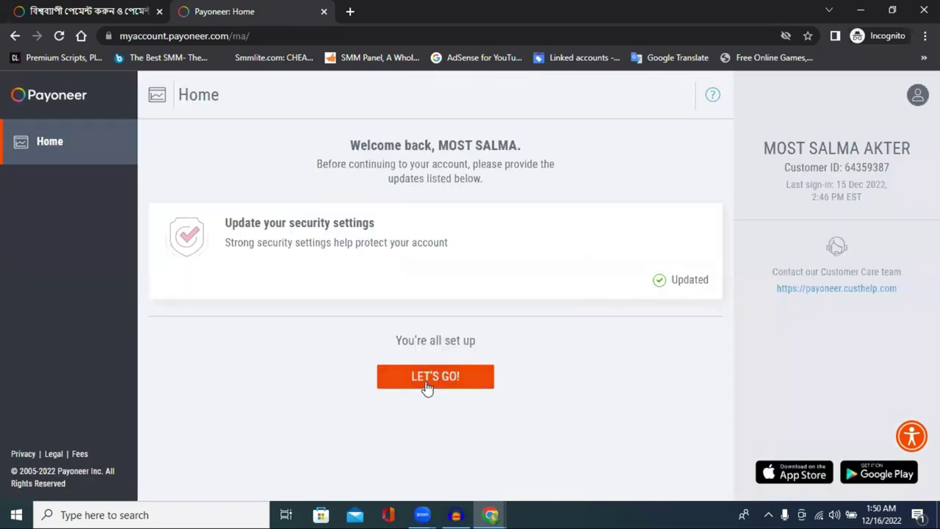
Step: Continue to the dashboard and scroll down to the 0.00 USD, EUR and GBP balances
click(427, 388)
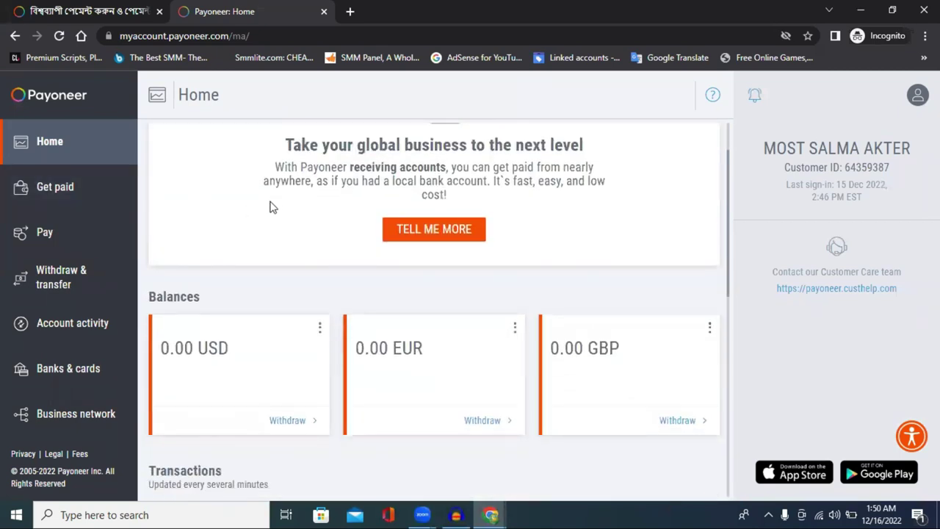
scroll(156, 208, down, 1)
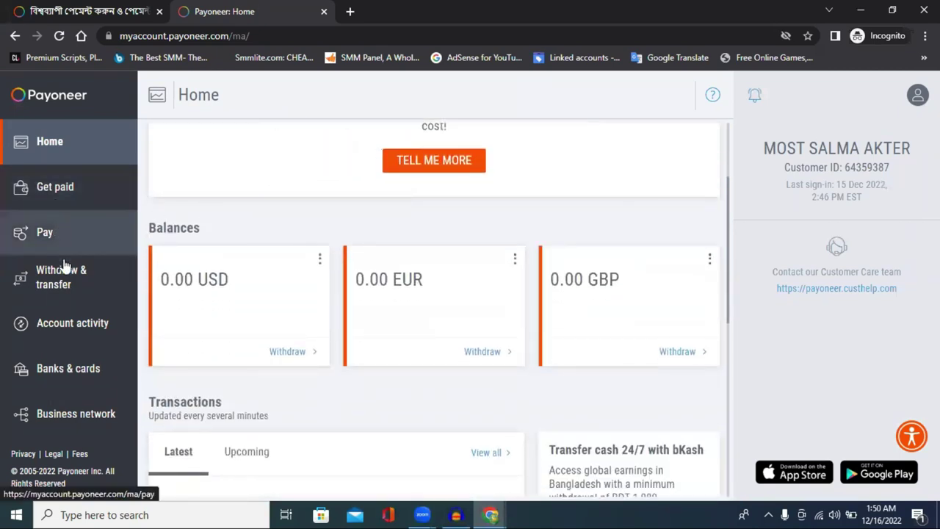
Step: Browse Get paid, Account activity transactions, and the Banks & cards withdrawal bank accounts
click(66, 200)
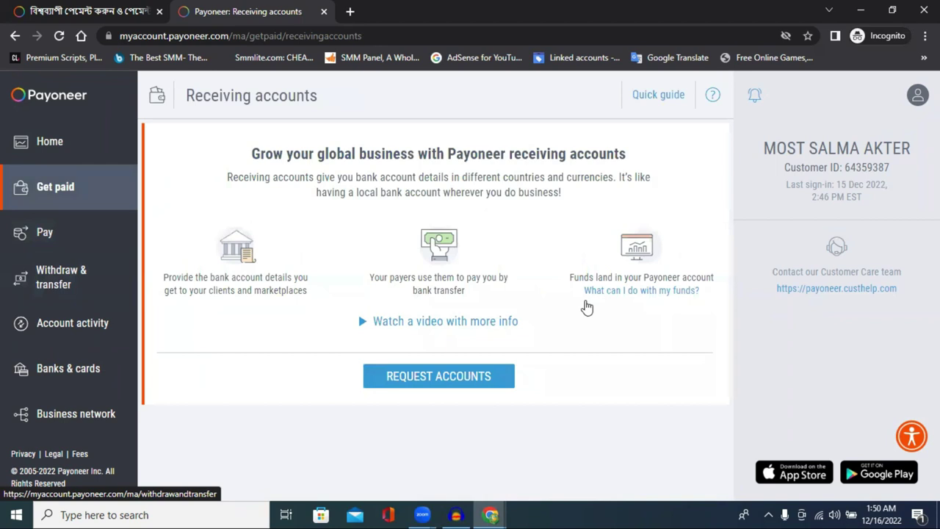
click(81, 333)
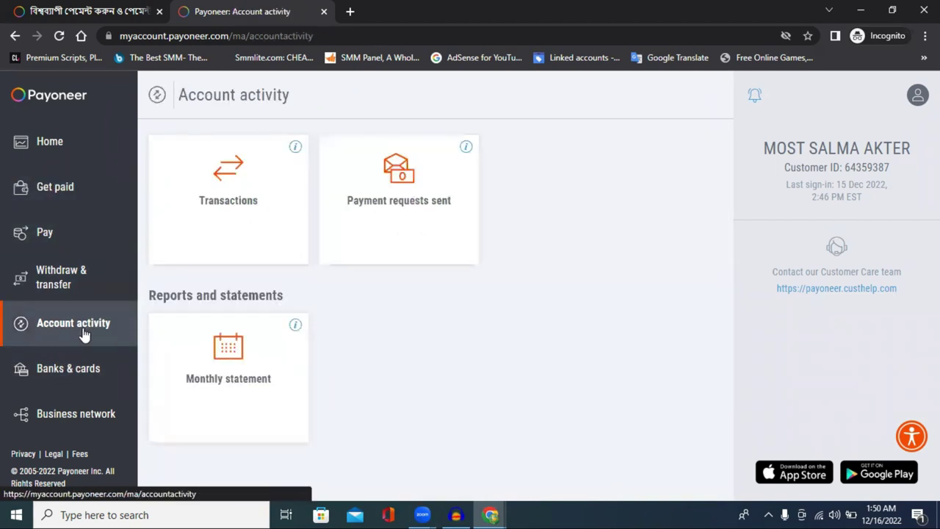
click(232, 236)
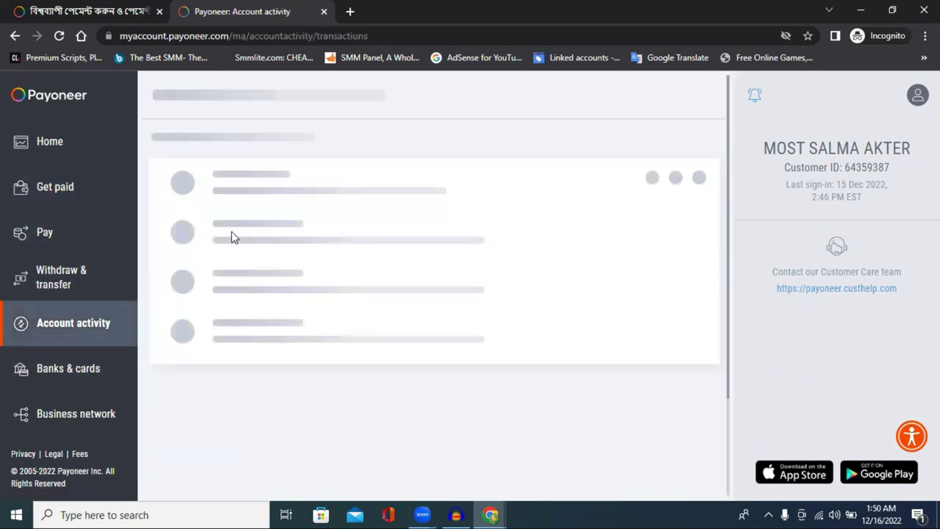
click(88, 371)
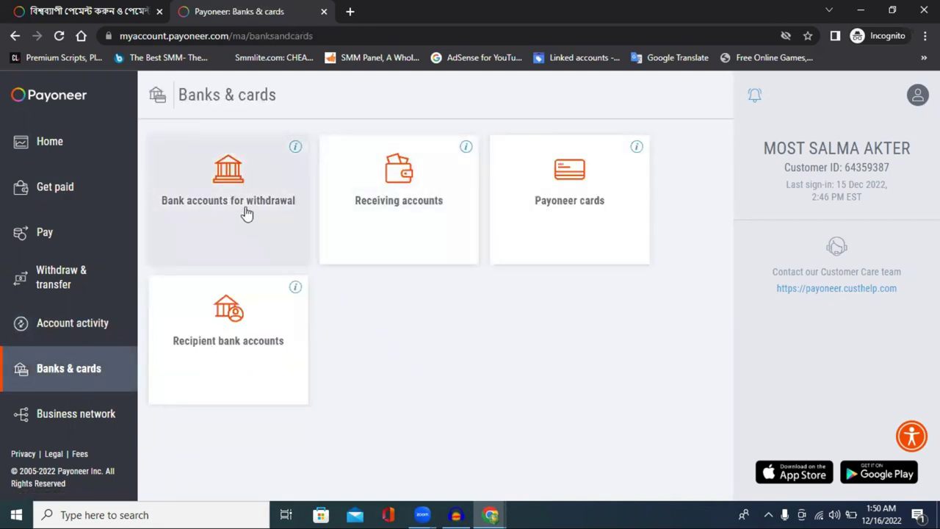
click(247, 213)
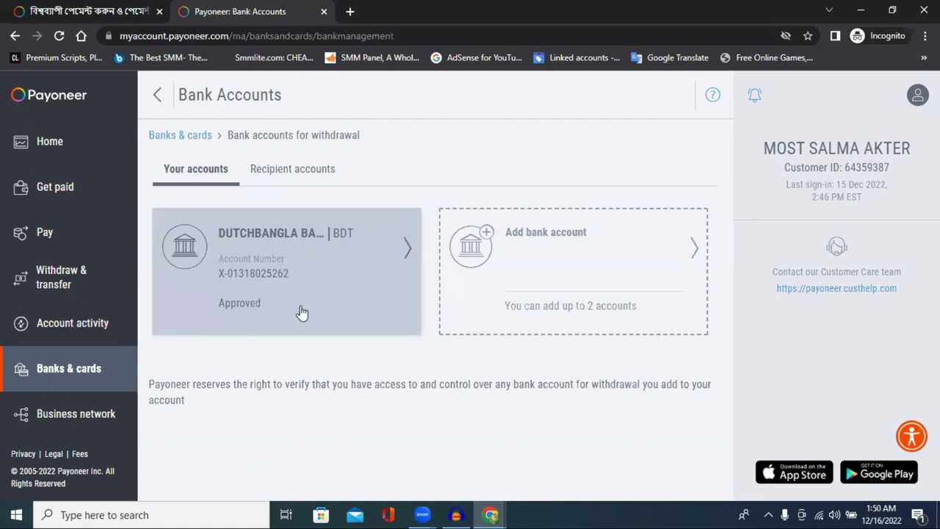
click(88, 368)
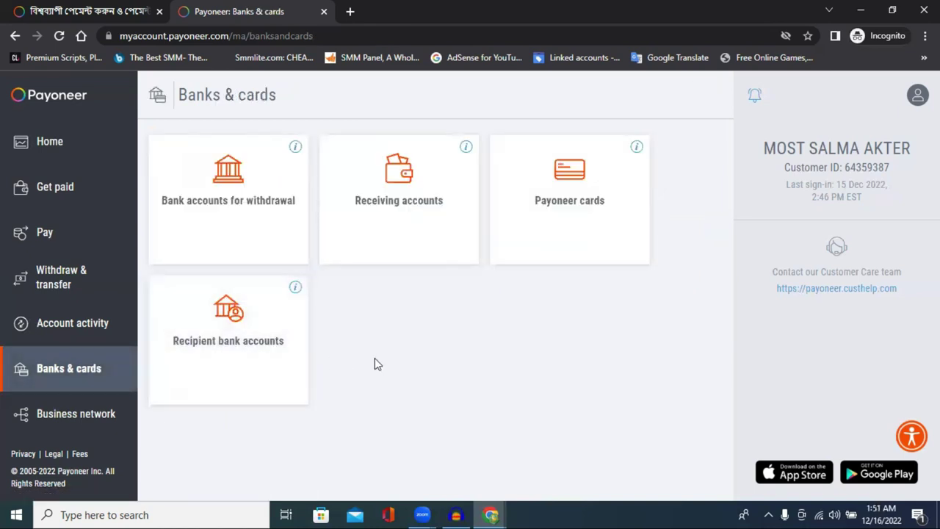
Step: View recipient bank accounts, then check withdrawable balances in the Withdraw to bank form
click(242, 350)
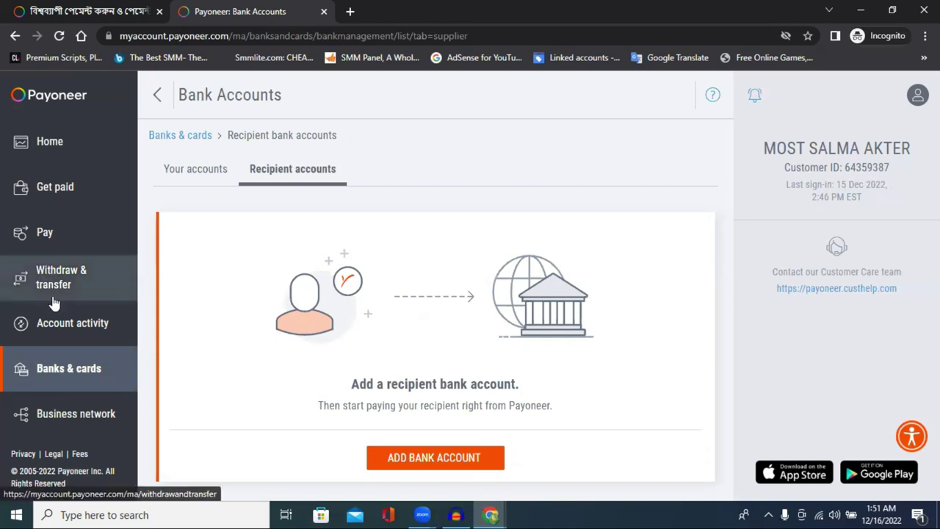
click(70, 330)
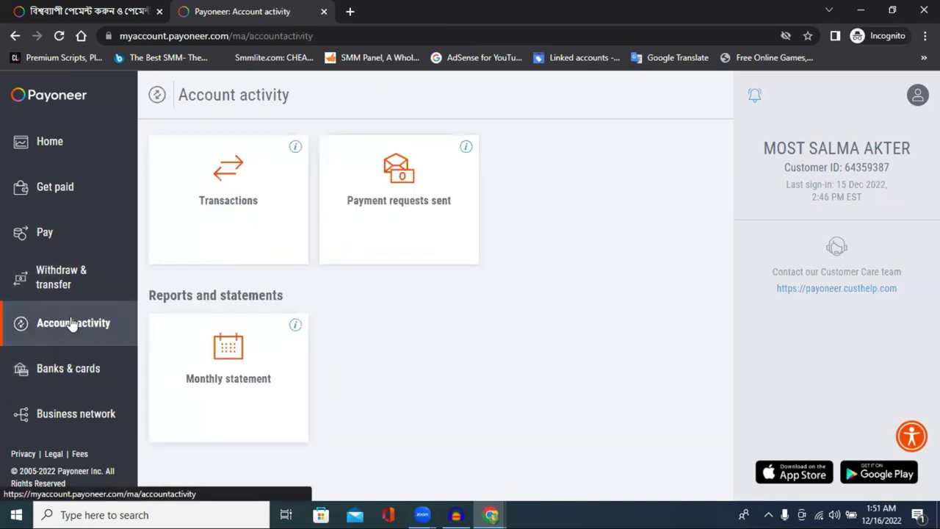
click(81, 271)
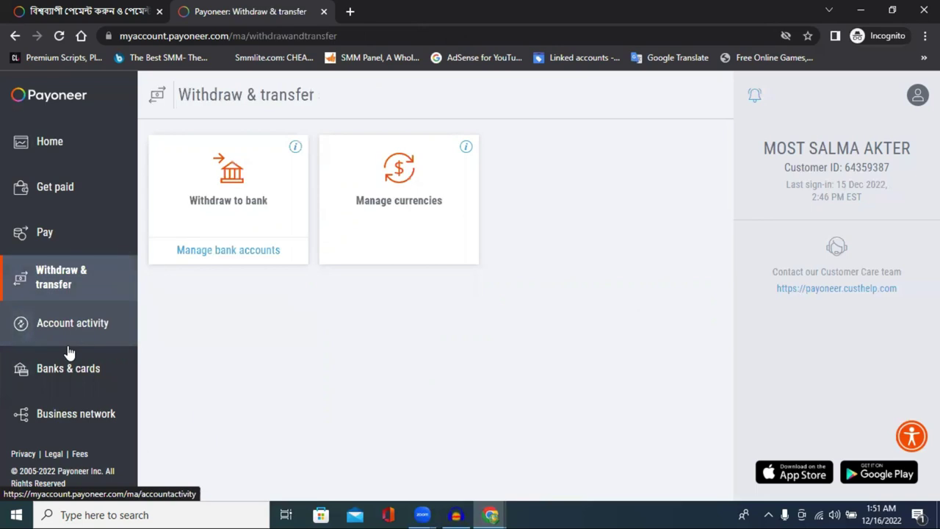
click(257, 201)
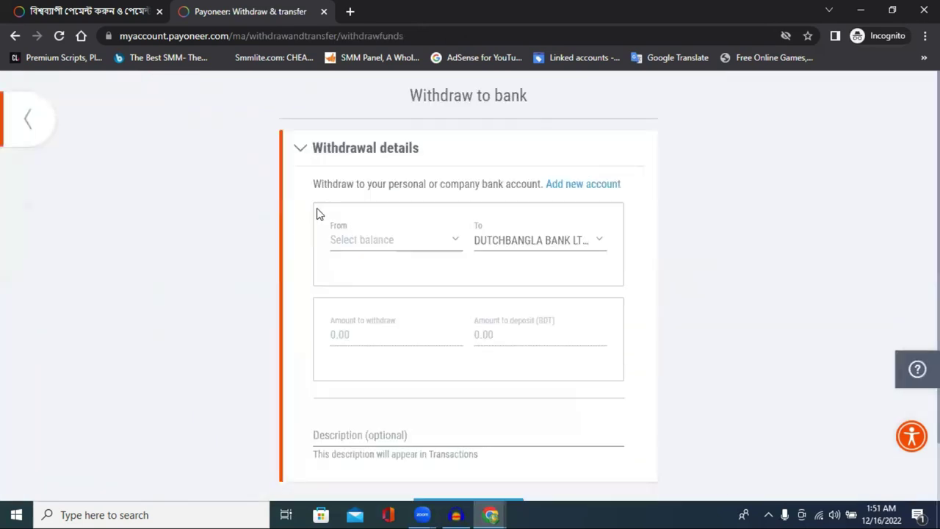
click(386, 224)
click(22, 119)
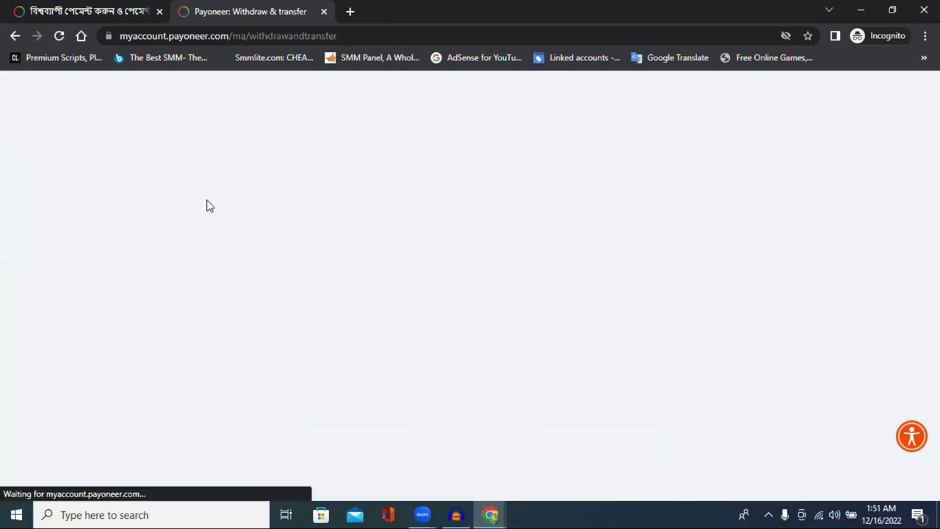
Step: Visit Pay, Home, Account activity and Withdraw & transfer, ending back on the Home dashboard
click(63, 234)
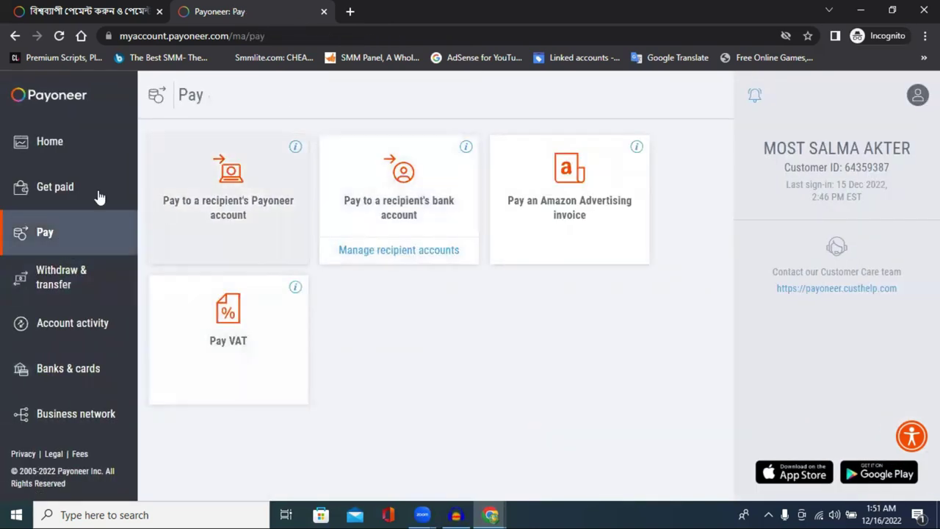
click(52, 147)
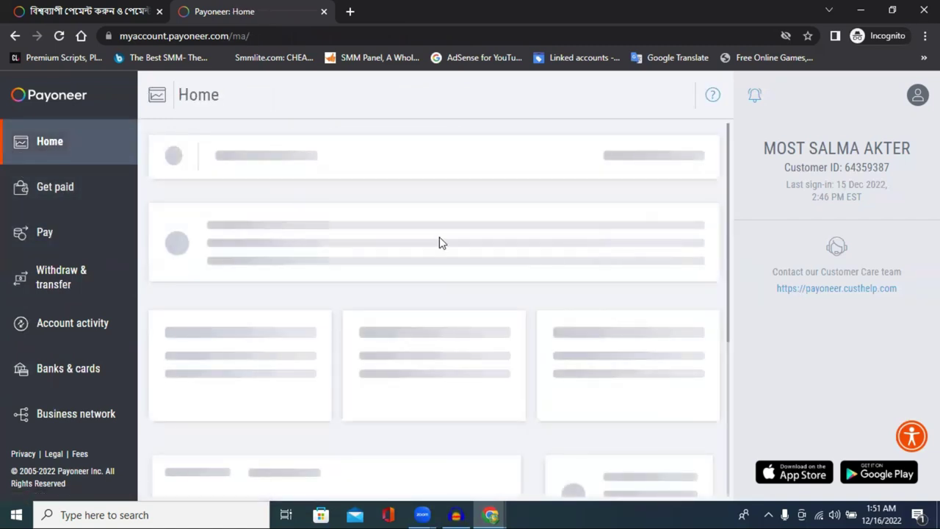
scroll(447, 232, down, 5)
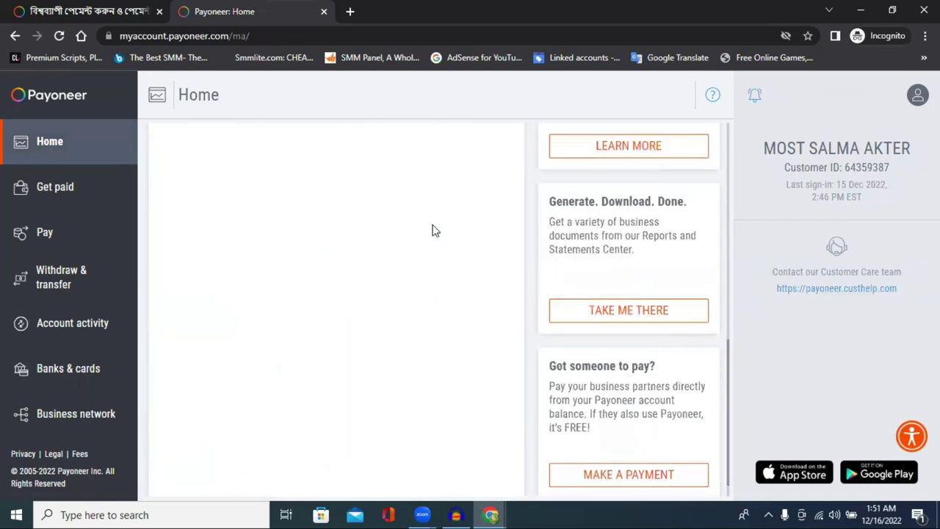
scroll(441, 231, up, 6)
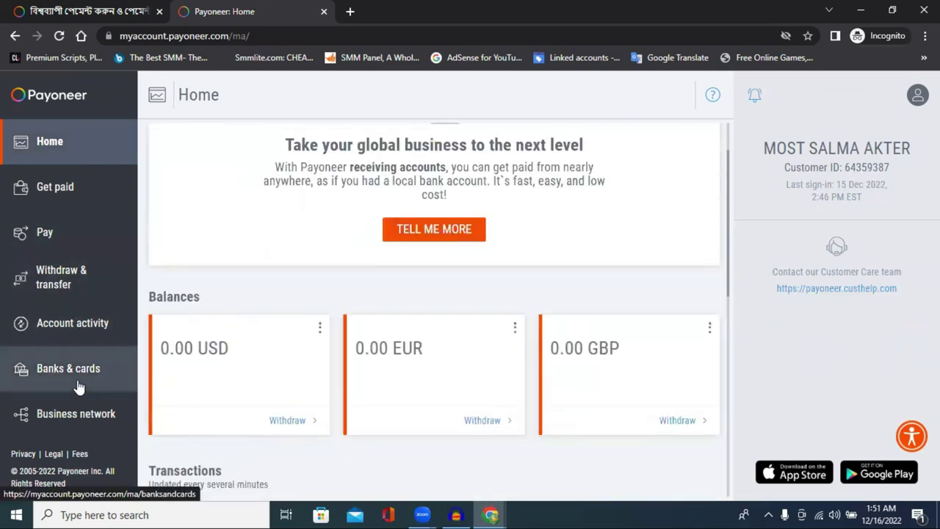
click(71, 334)
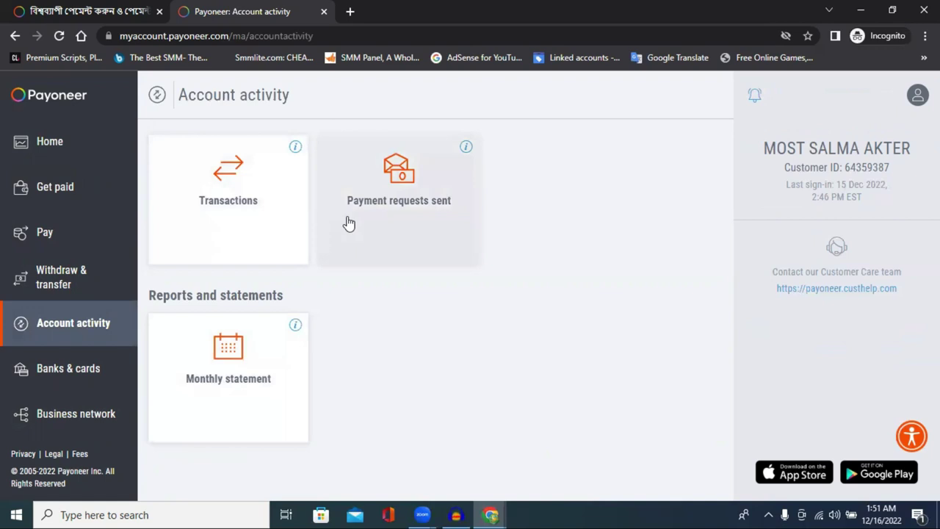
click(88, 281)
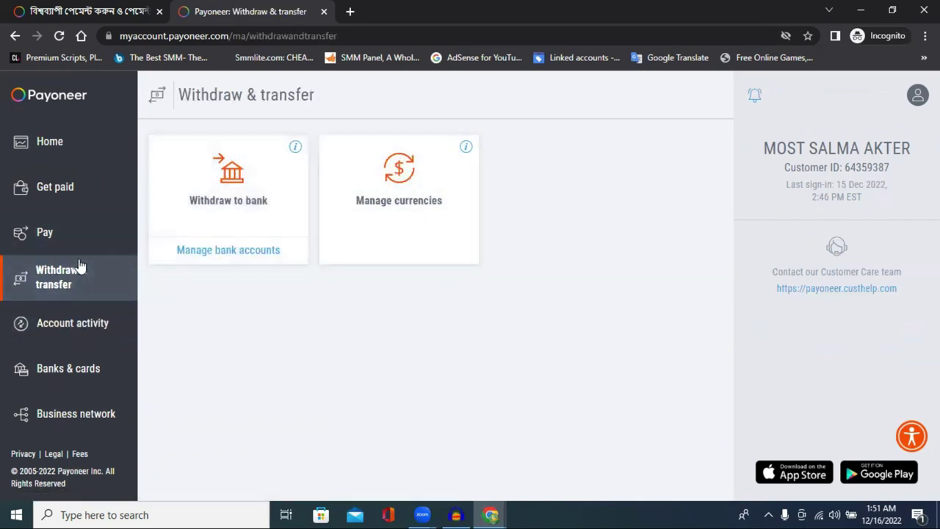
click(43, 141)
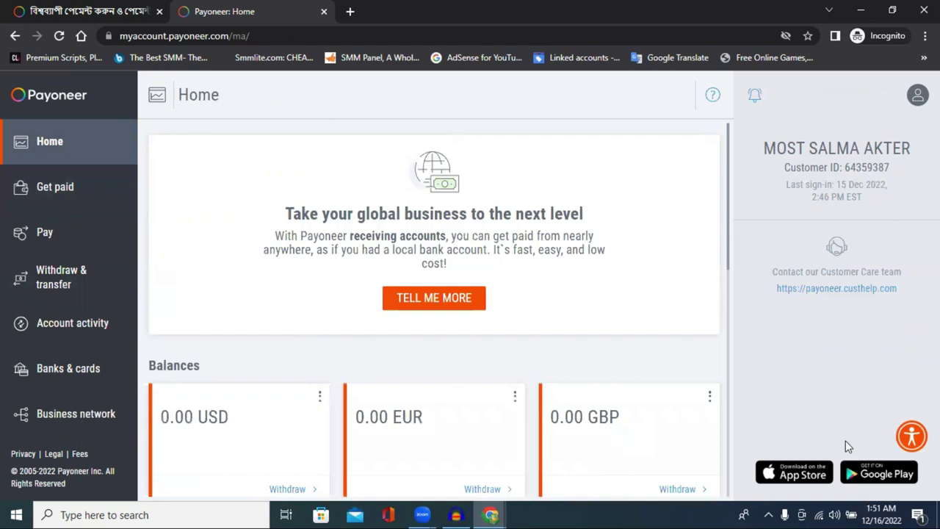
double_click(198, 96)
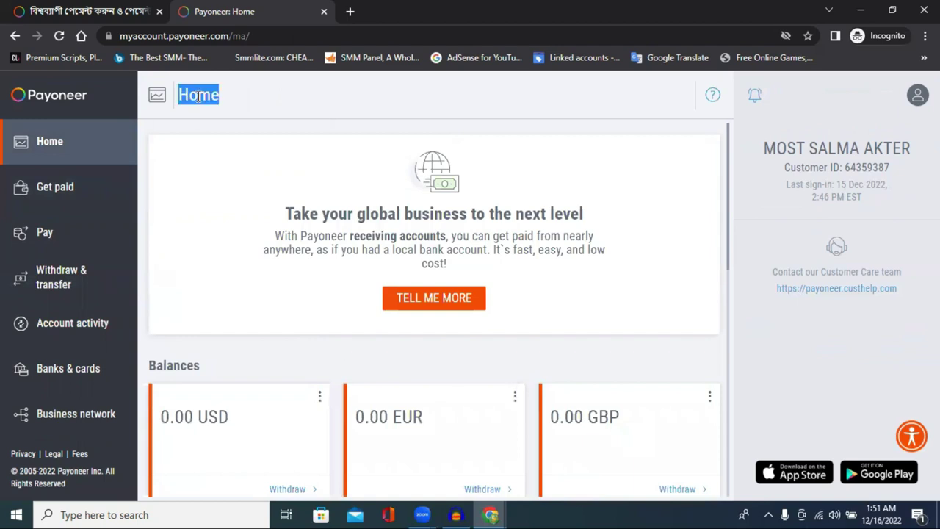
click(287, 118)
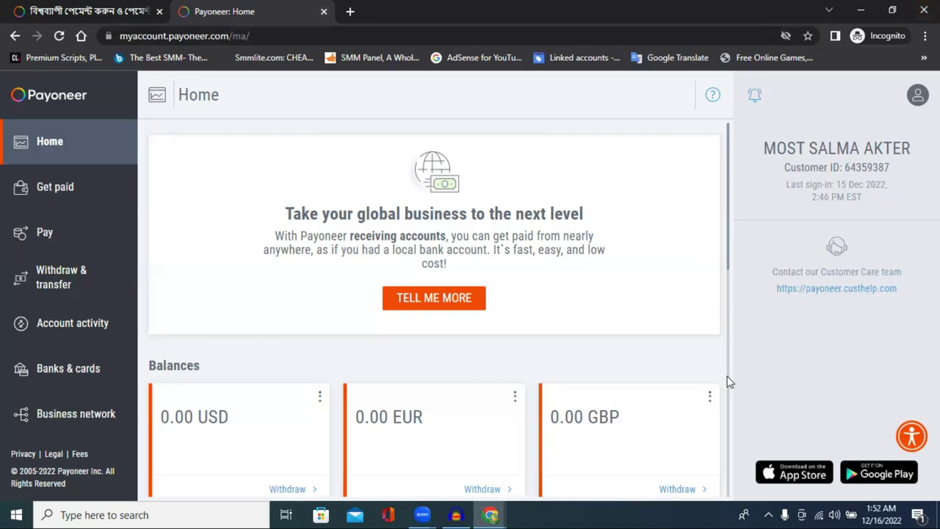
click(448, 515)
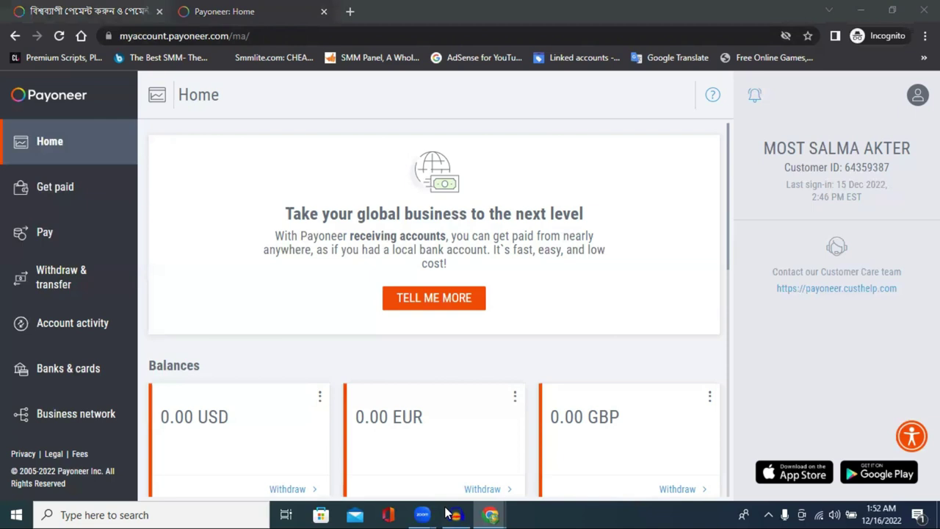